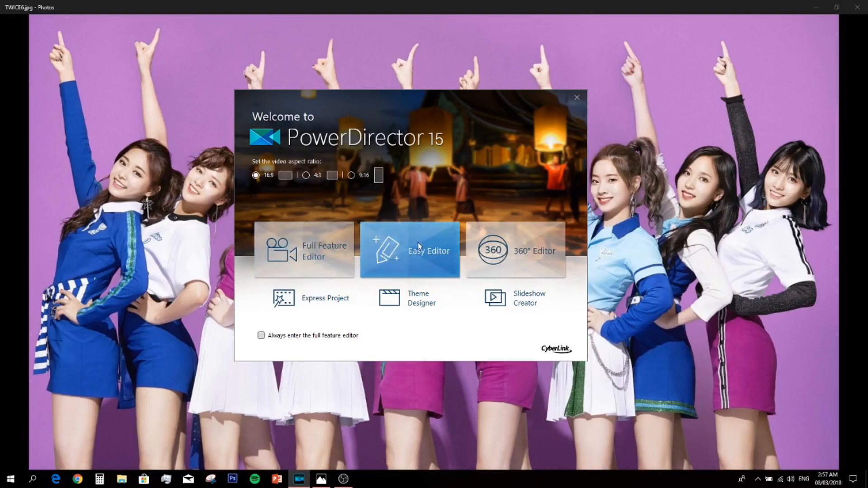
- Open the Full Feature Editor with a 16:9 aspect ratio and select ballon.jpg in the media library
{"action": "left_click", "coordinate": [312, 254]}
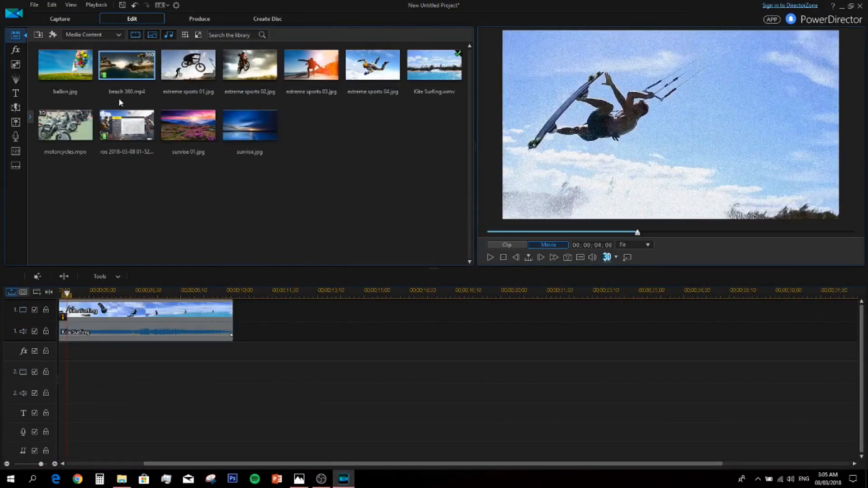
{"action": "left_click", "coordinate": [66, 68]}
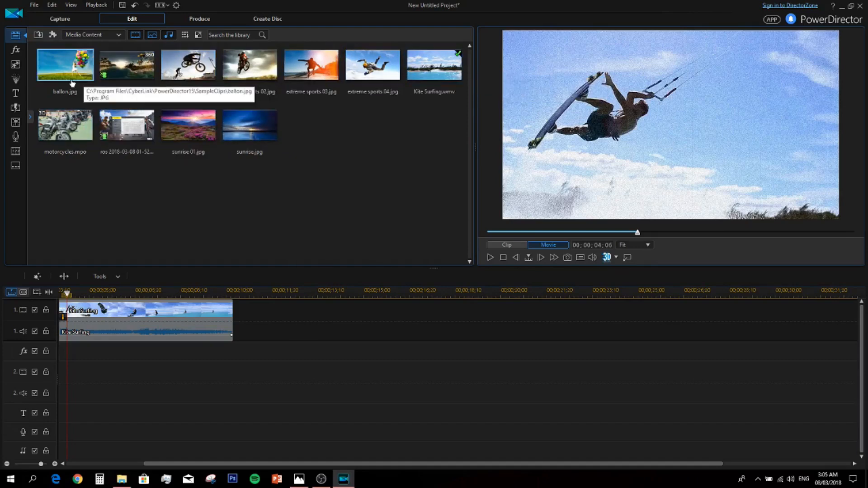
- Filter the media library to view images, videos and audio separately, and restore all three media types
{"action": "left_click", "coordinate": [137, 34]}
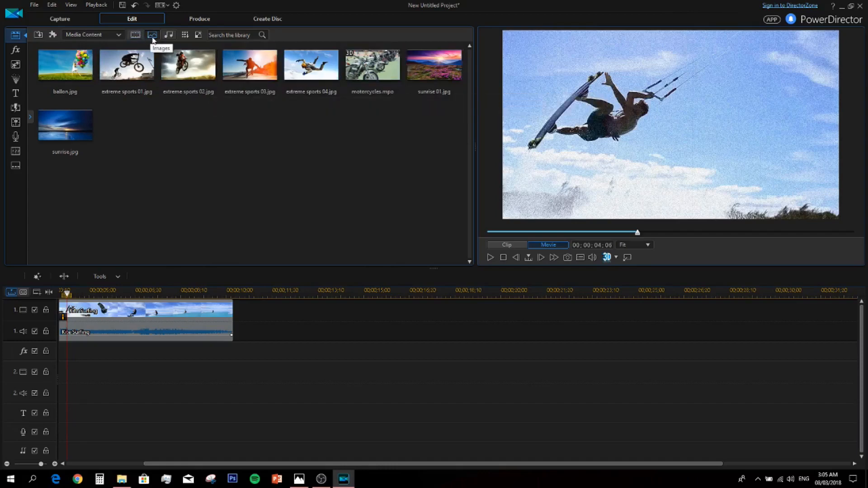
{"action": "left_click", "coordinate": [151, 39]}
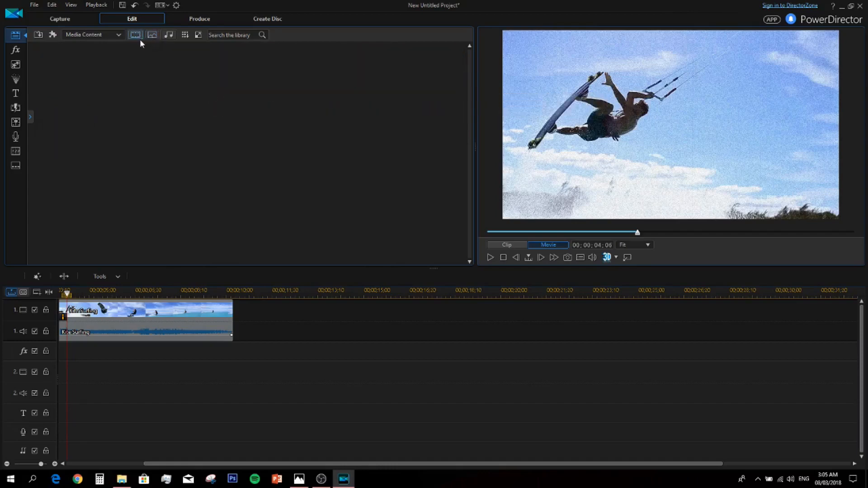
{"action": "left_click", "coordinate": [136, 37]}
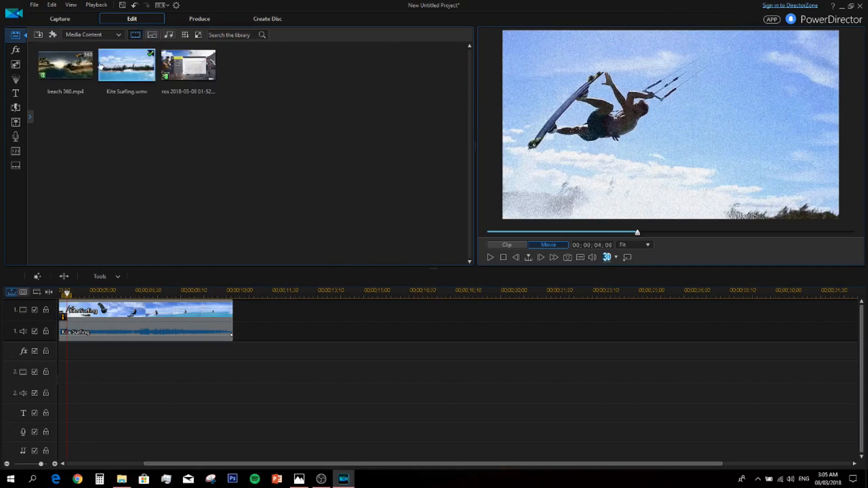
{"action": "left_click", "coordinate": [136, 36]}
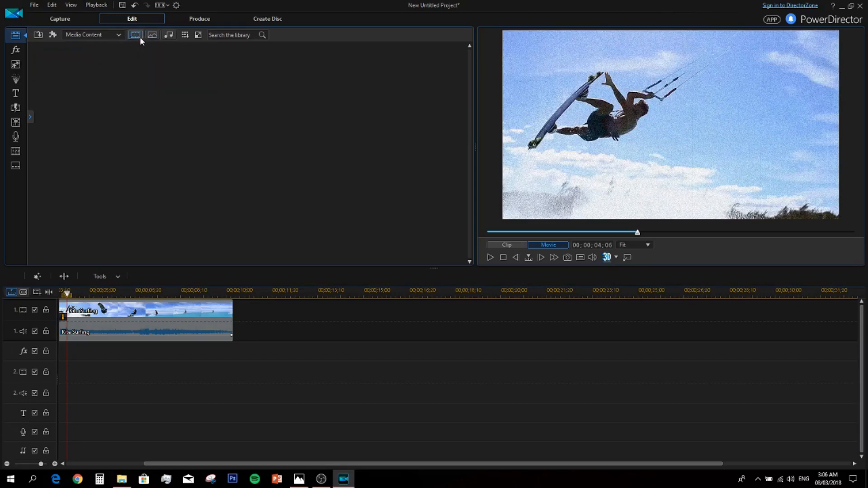
{"action": "left_click", "coordinate": [170, 41]}
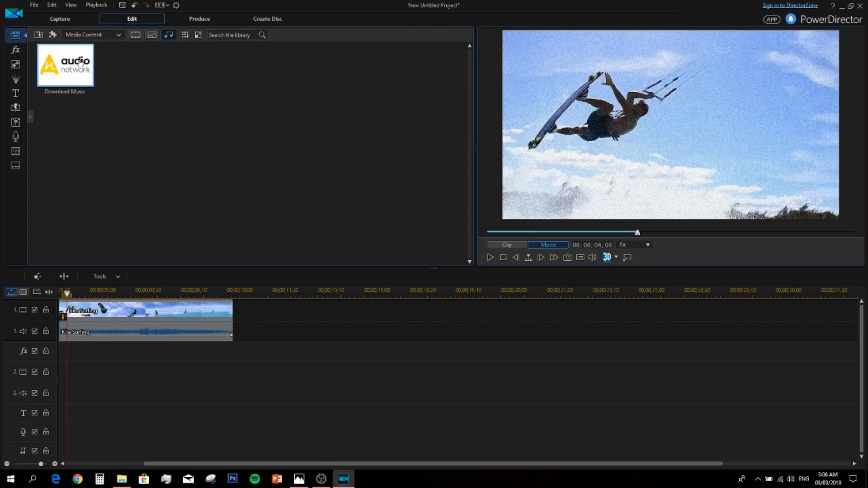
{"action": "left_click", "coordinate": [62, 75]}
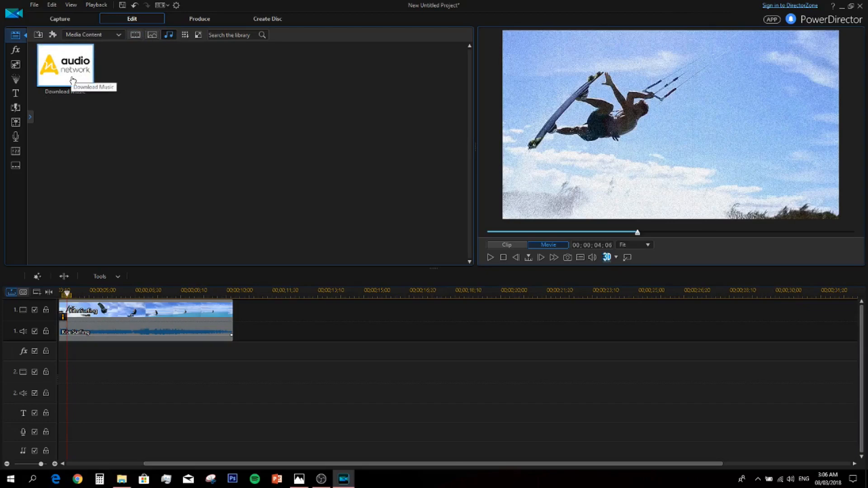
{"action": "left_click", "coordinate": [138, 34]}
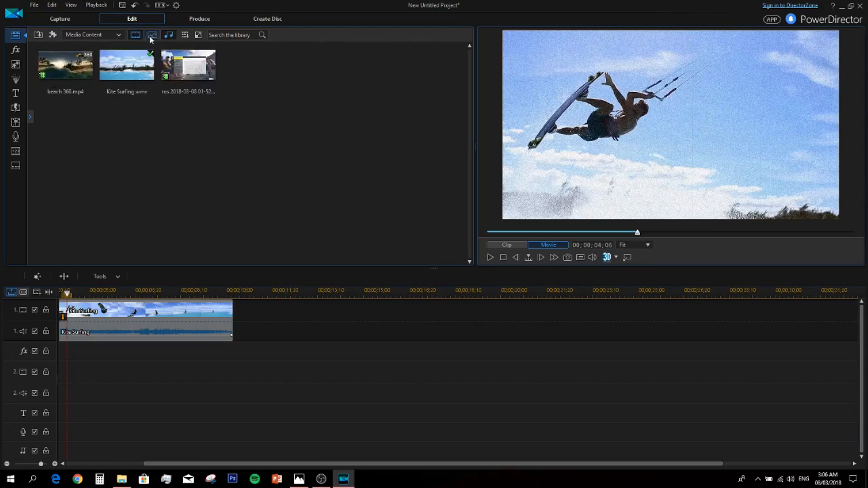
{"action": "left_click", "coordinate": [149, 35]}
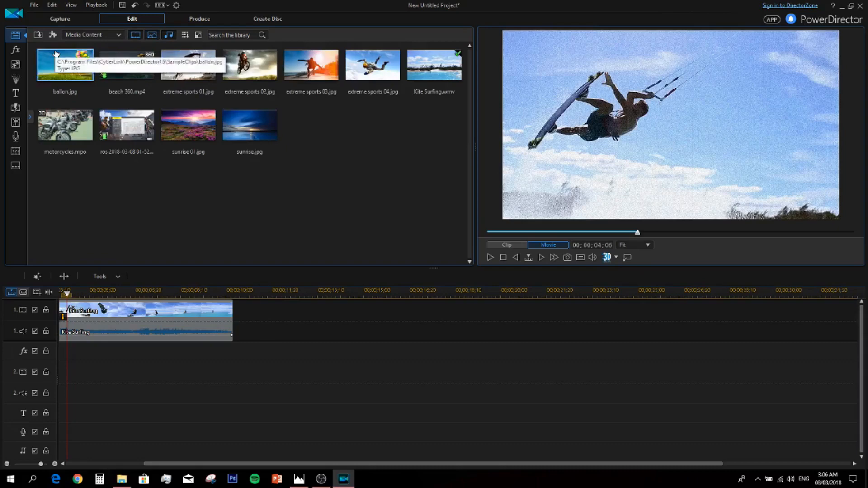
{"action": "left_click", "coordinate": [38, 35]}
{"action": "left_click", "coordinate": [54, 47]}
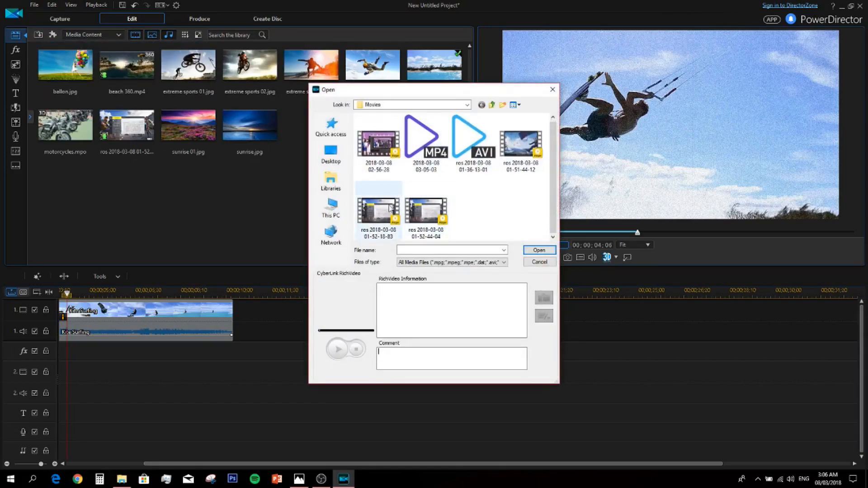
{"action": "double_click", "coordinate": [388, 208]}
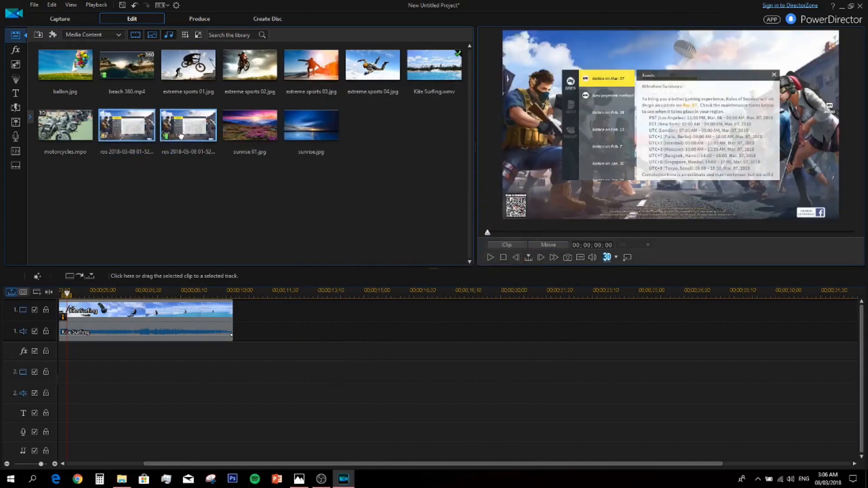
{"action": "left_click", "coordinate": [39, 35]}
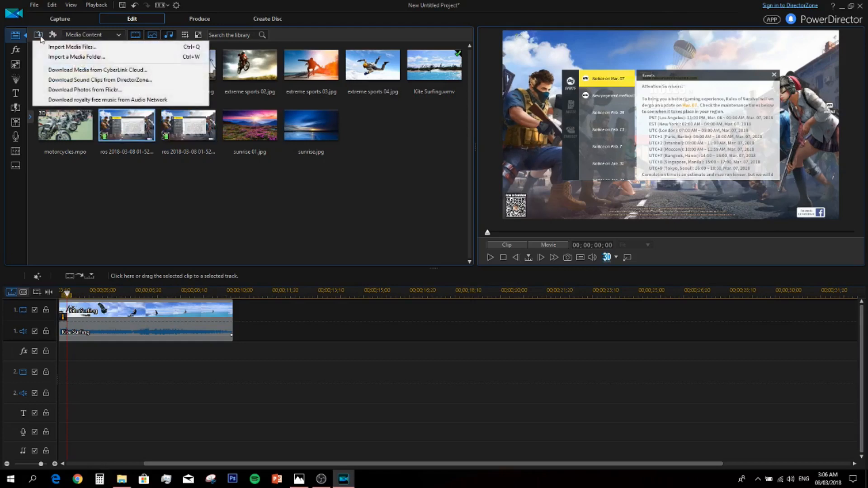
{"action": "left_click", "coordinate": [39, 35]}
{"action": "left_click", "coordinate": [183, 183]}
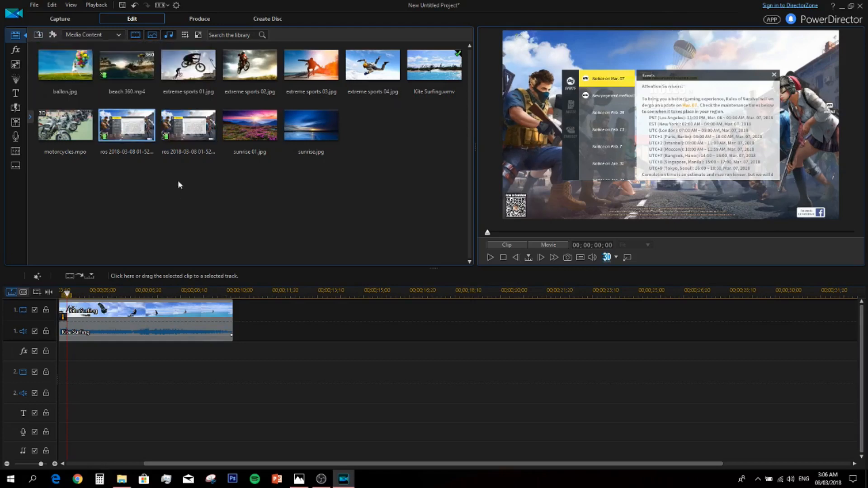
- Open the media folder import and look through the AMA tower, QUOTATION PDF and S: drive locations
{"action": "left_click", "coordinate": [38, 35]}
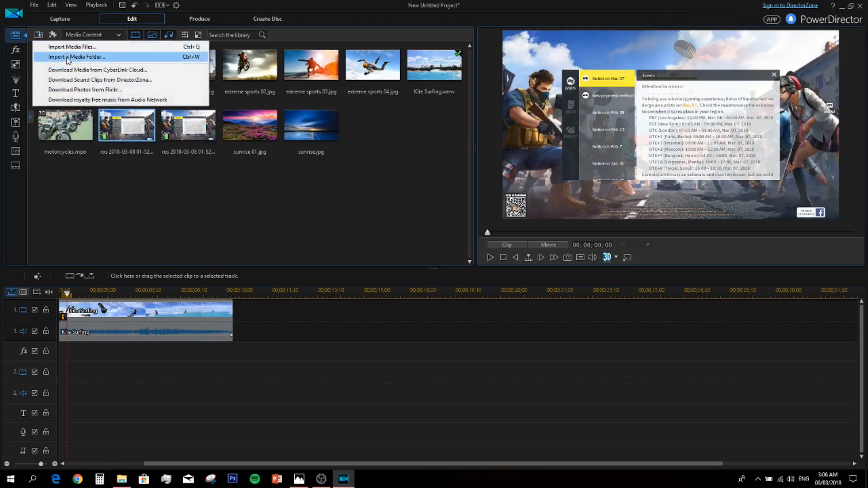
{"action": "left_click", "coordinate": [68, 56]}
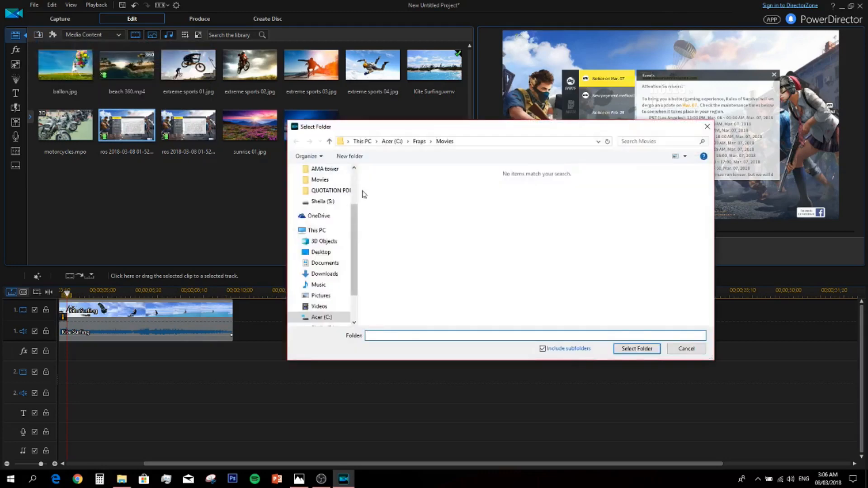
{"action": "left_click_drag", "start_coordinate": [356, 233], "coordinate": [356, 201]}
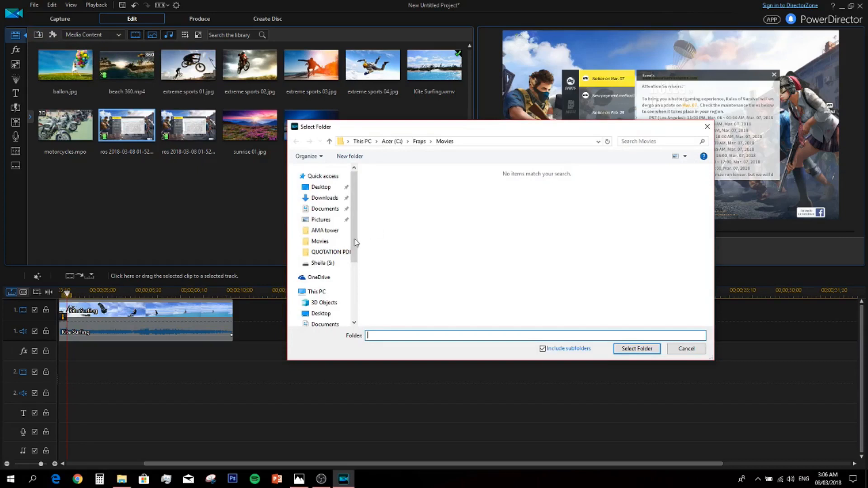
{"action": "left_click", "coordinate": [325, 230]}
{"action": "left_click", "coordinate": [335, 253]}
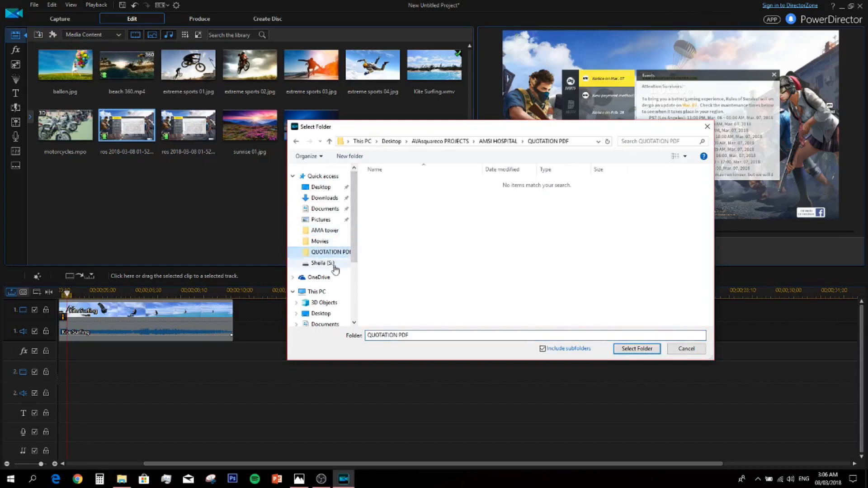
{"action": "left_click", "coordinate": [327, 264]}
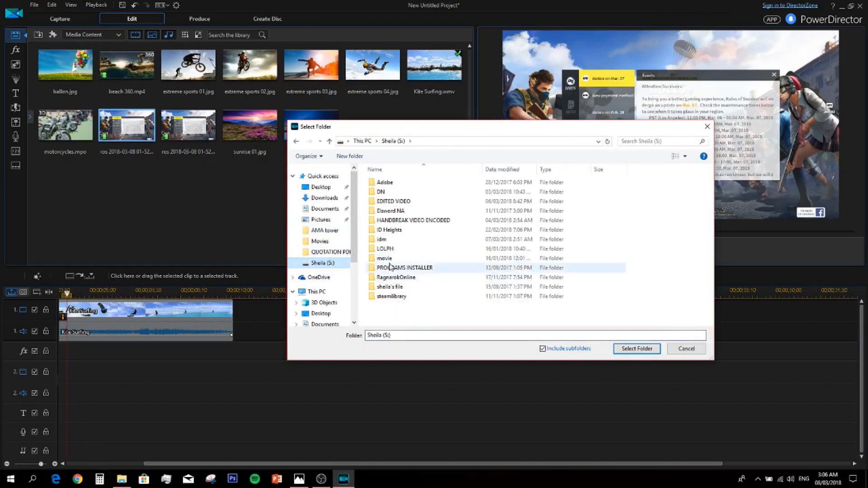
{"action": "double_click", "coordinate": [385, 259]}
{"action": "left_click", "coordinate": [332, 191]}
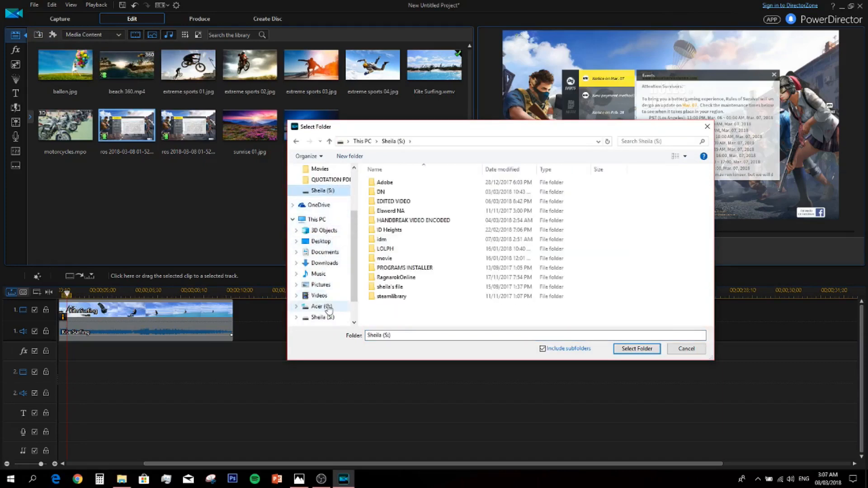
- Import the Movies folder from Fraps on the C: drive, including subfolders, into the media library
{"action": "left_click", "coordinate": [326, 307]}
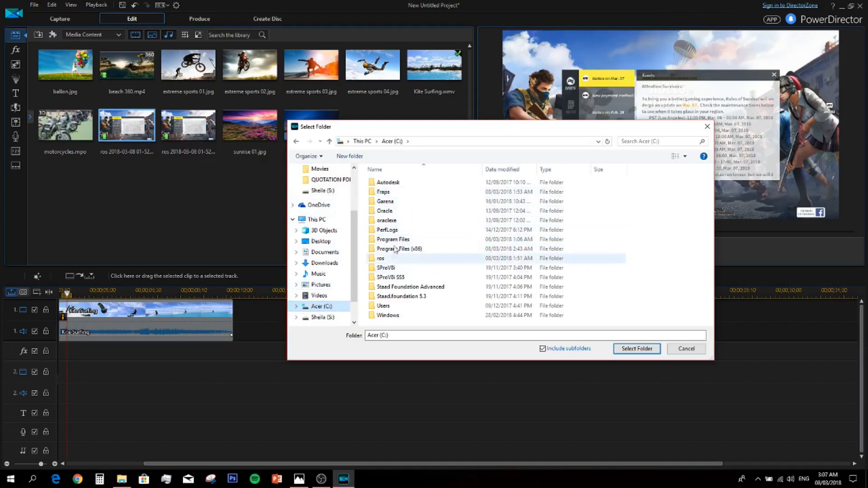
{"action": "double_click", "coordinate": [394, 193]}
{"action": "left_click", "coordinate": [389, 201]}
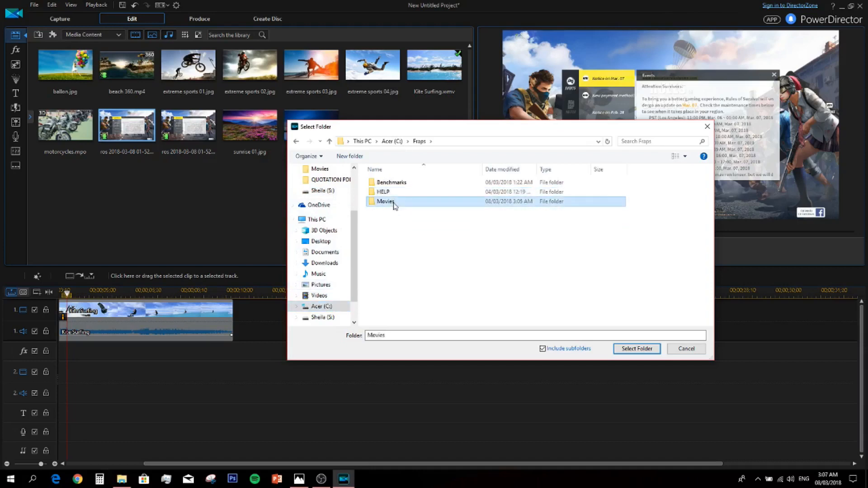
{"action": "left_click", "coordinate": [629, 350]}
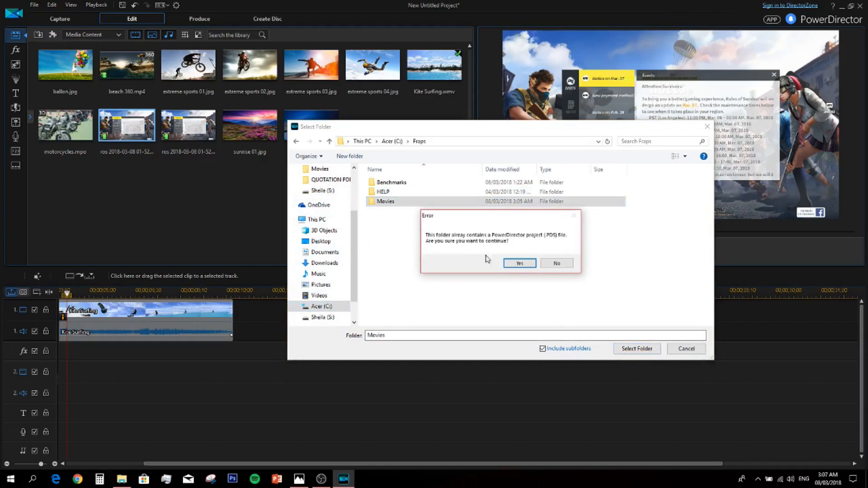
{"action": "left_click", "coordinate": [515, 263]}
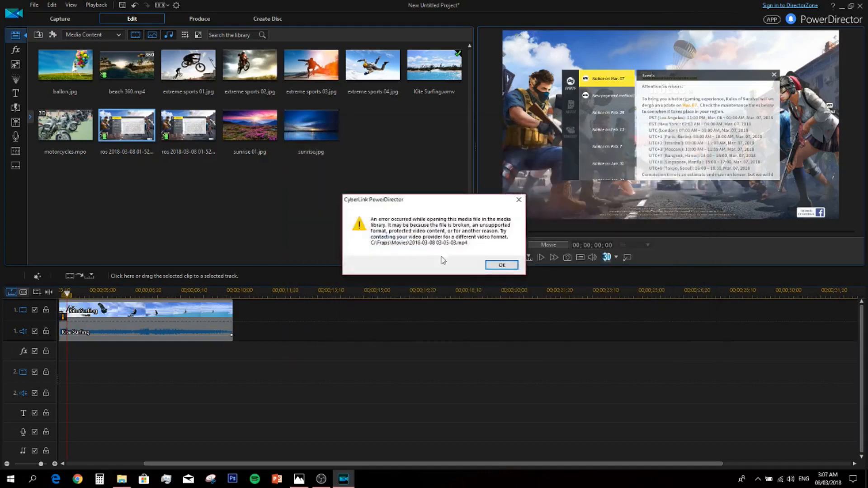
{"action": "left_click", "coordinate": [502, 265]}
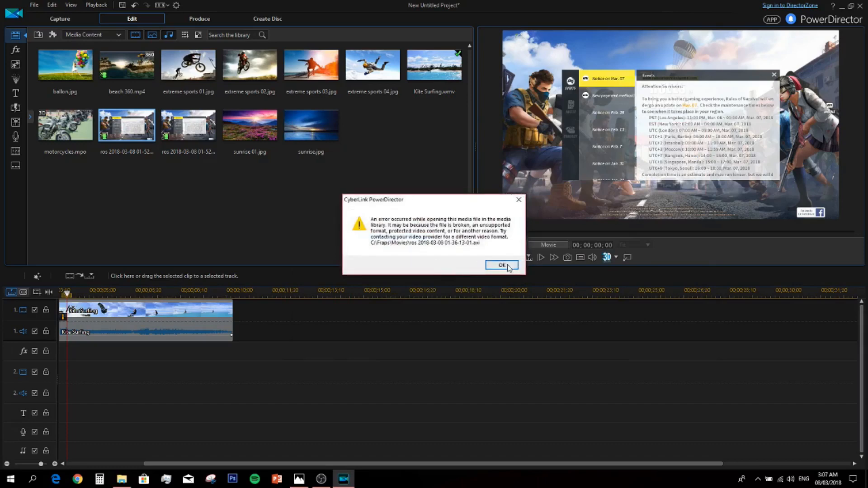
{"action": "left_click", "coordinate": [503, 266]}
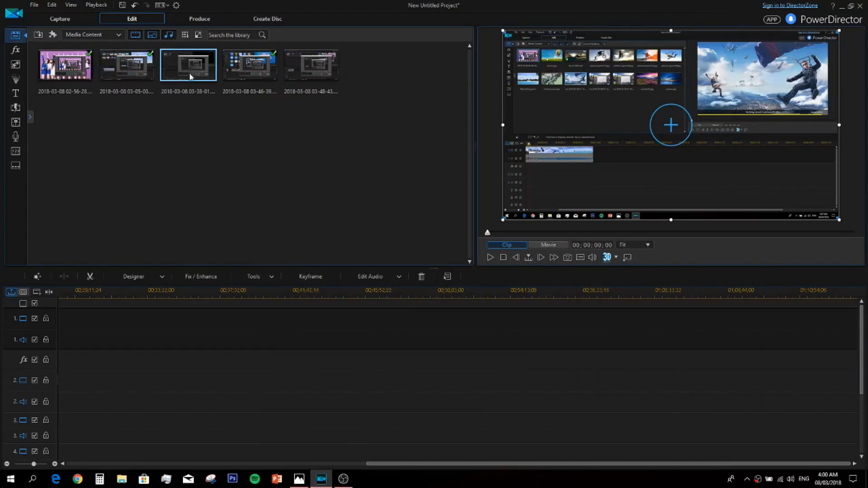
{"action": "left_click_drag", "start_coordinate": [191, 74], "coordinate": [126, 338]}
{"action": "left_click", "coordinate": [485, 275]}
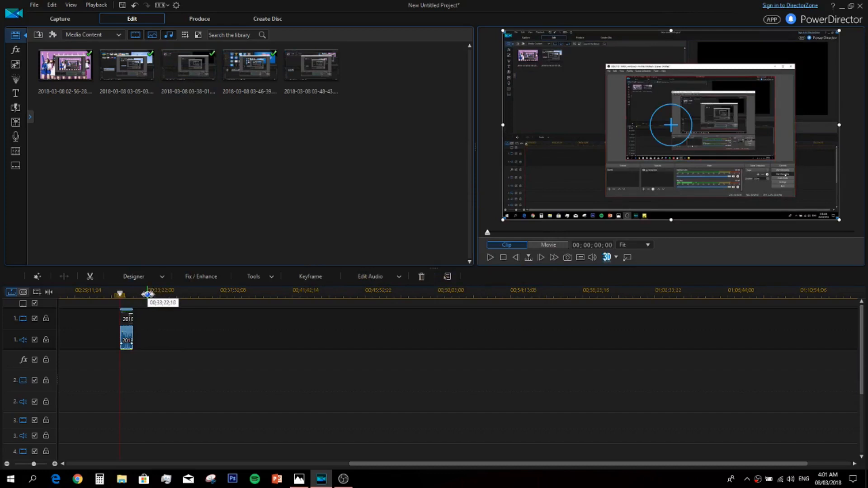
{"action": "left_click_drag", "start_coordinate": [143, 296], "coordinate": [220, 275]}
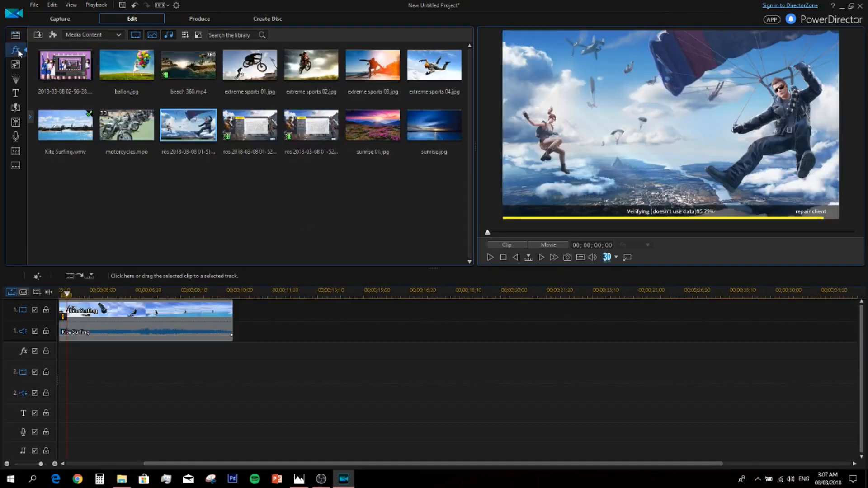
- Apply the Grid video effect to the Kite Surfing clip on track 1
{"action": "left_click", "coordinate": [17, 51]}
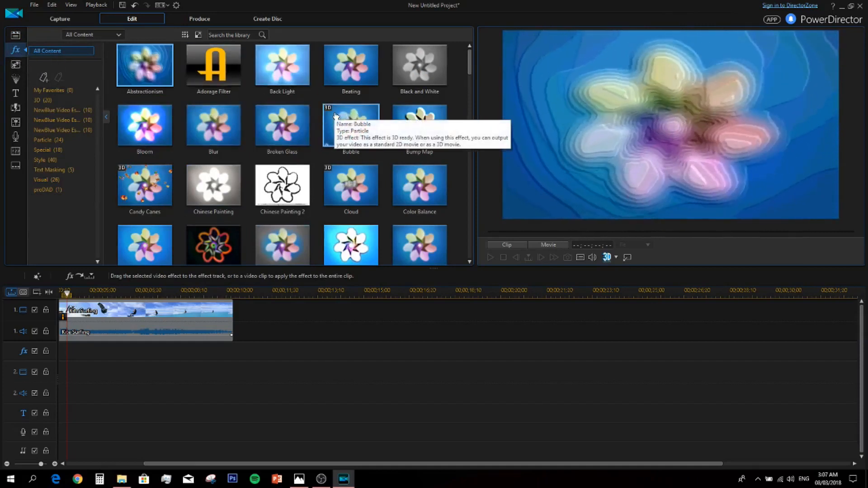
{"action": "scroll", "coordinate": [401, 168], "scroll_direction": "down", "scroll_amount": 5}
{"action": "scroll", "coordinate": [402, 169], "scroll_direction": "up", "scroll_amount": 5}
{"action": "scroll", "coordinate": [334, 190], "scroll_direction": "down", "scroll_amount": 7}
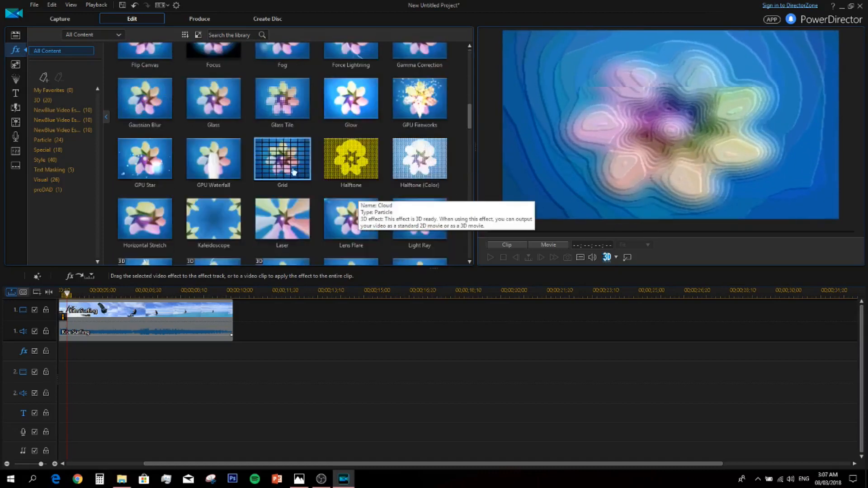
{"action": "left_click_drag", "start_coordinate": [290, 171], "coordinate": [172, 315]}
{"action": "left_click", "coordinate": [172, 315]}
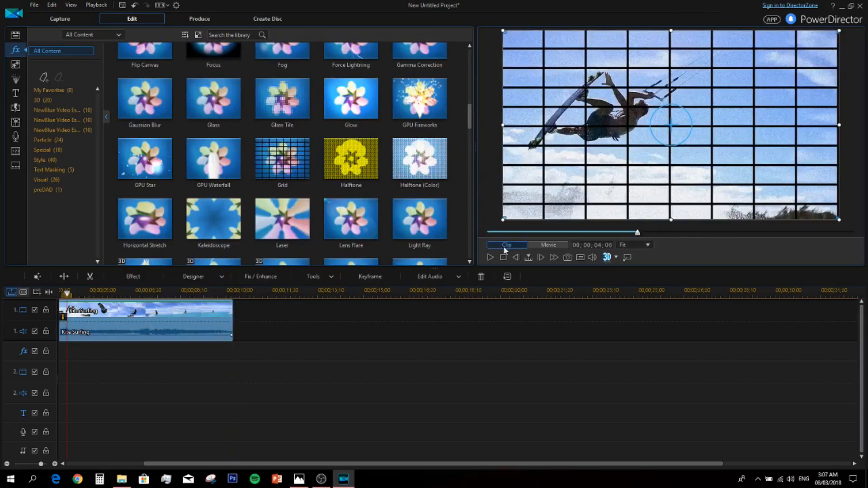
- Play back the Kite Surfing clip to review the Grid effect, lowering the preview volume along the way
{"action": "left_click", "coordinate": [490, 257]}
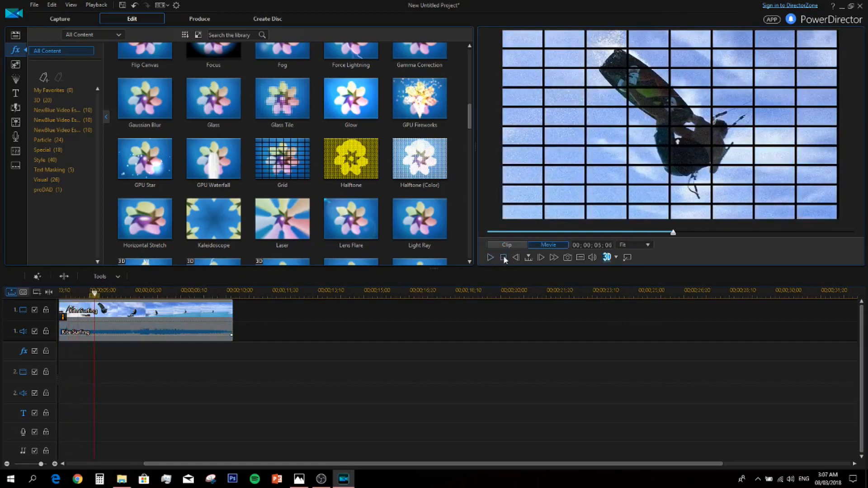
{"action": "left_click", "coordinate": [592, 257]}
{"action": "left_click", "coordinate": [491, 258]}
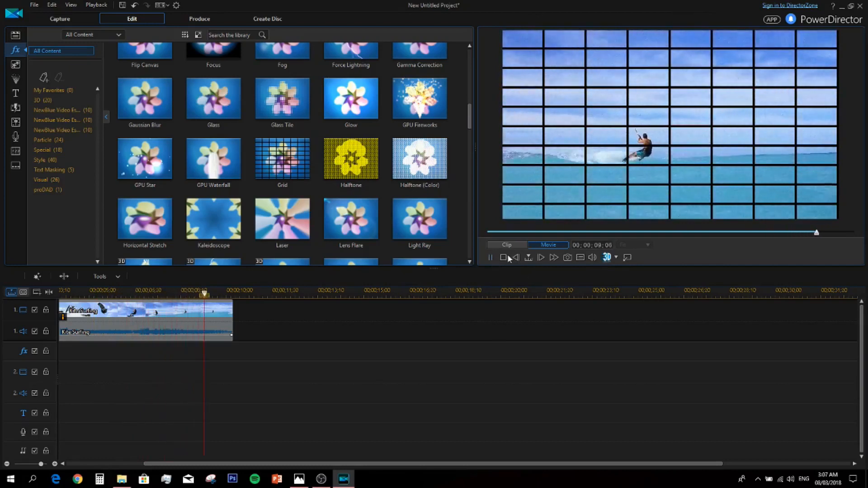
{"action": "left_click", "coordinate": [492, 258]}
{"action": "left_click", "coordinate": [593, 260]}
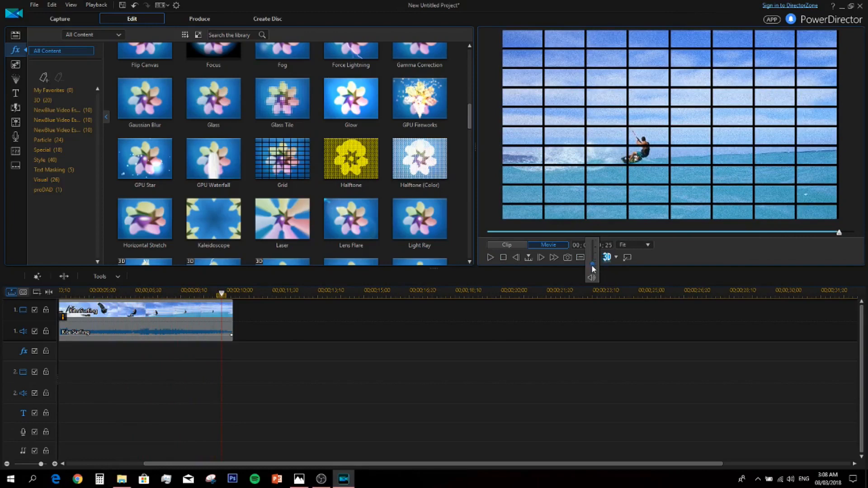
{"action": "left_click", "coordinate": [491, 258]}
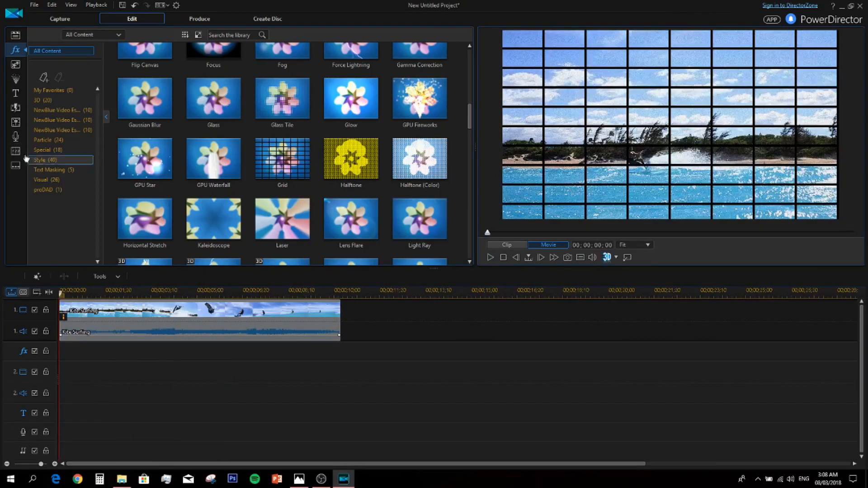
- Browse the video effects library to examine the range of available effects
{"action": "scroll", "coordinate": [305, 144], "scroll_direction": "up", "scroll_amount": 5}
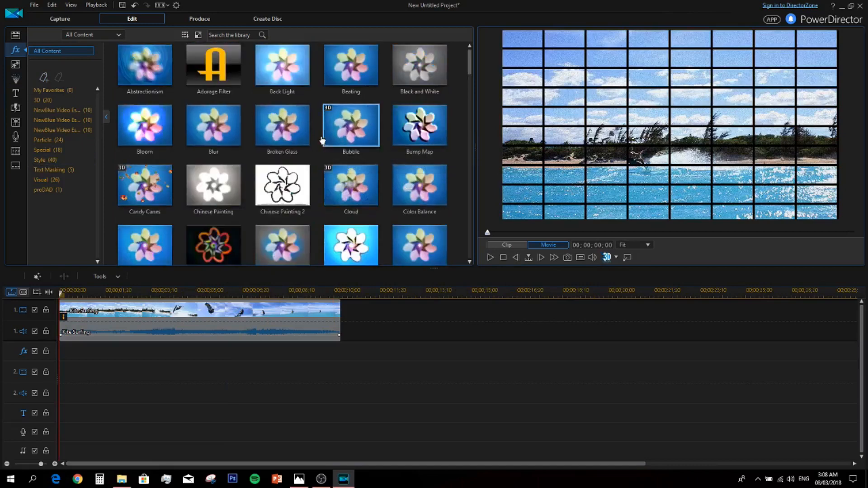
{"action": "scroll", "coordinate": [292, 88], "scroll_direction": "down", "scroll_amount": 5}
{"action": "scroll", "coordinate": [298, 145], "scroll_direction": "down", "scroll_amount": 5}
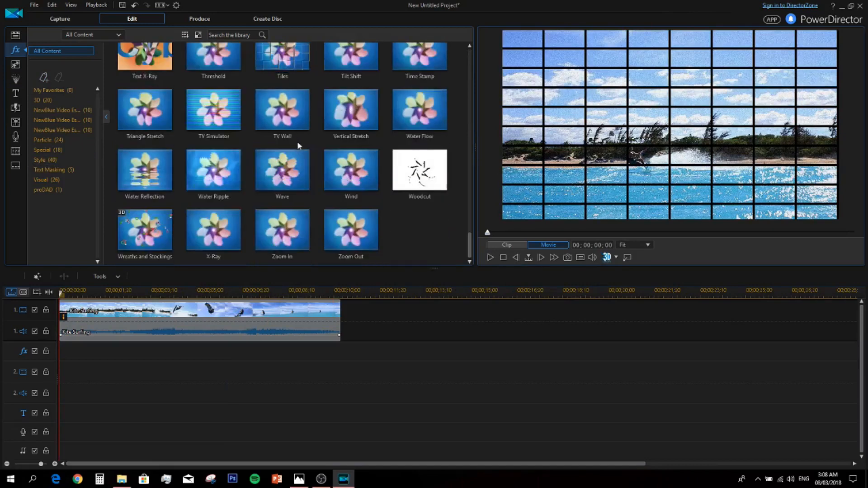
{"action": "scroll", "coordinate": [335, 149], "scroll_direction": "up", "scroll_amount": 10}
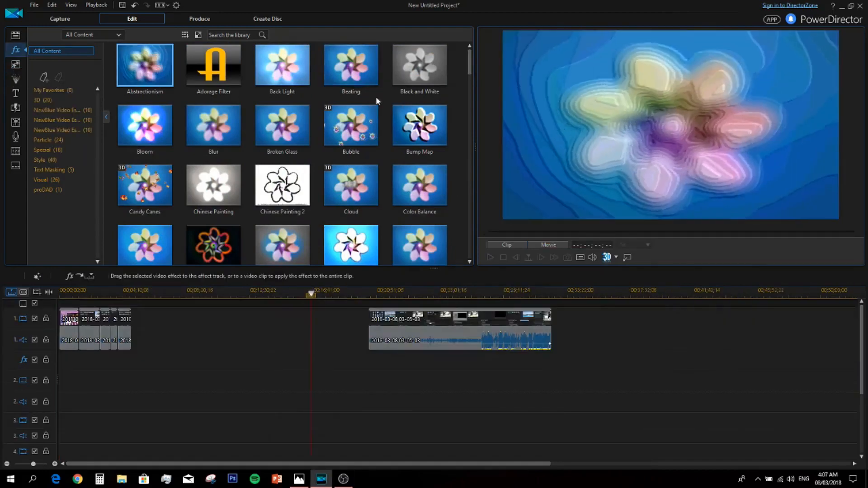
{"action": "scroll", "coordinate": [312, 179], "scroll_direction": "down", "scroll_amount": 2}
{"action": "scroll", "coordinate": [311, 179], "scroll_direction": "down", "scroll_amount": 4}
{"action": "scroll", "coordinate": [311, 181], "scroll_direction": "up", "scroll_amount": 4}
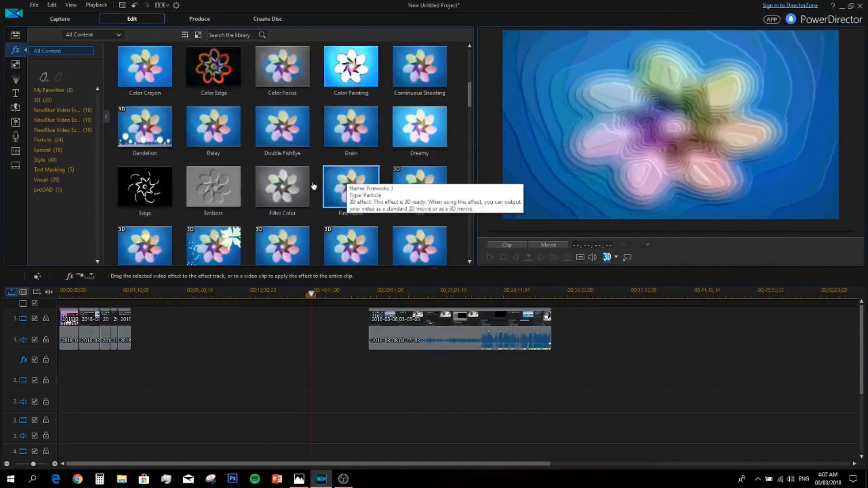
{"action": "scroll", "coordinate": [312, 185], "scroll_direction": "down", "scroll_amount": 2}
{"action": "scroll", "coordinate": [311, 189], "scroll_direction": "down", "scroll_amount": 1}
{"action": "scroll", "coordinate": [310, 189], "scroll_direction": "up", "scroll_amount": 4}
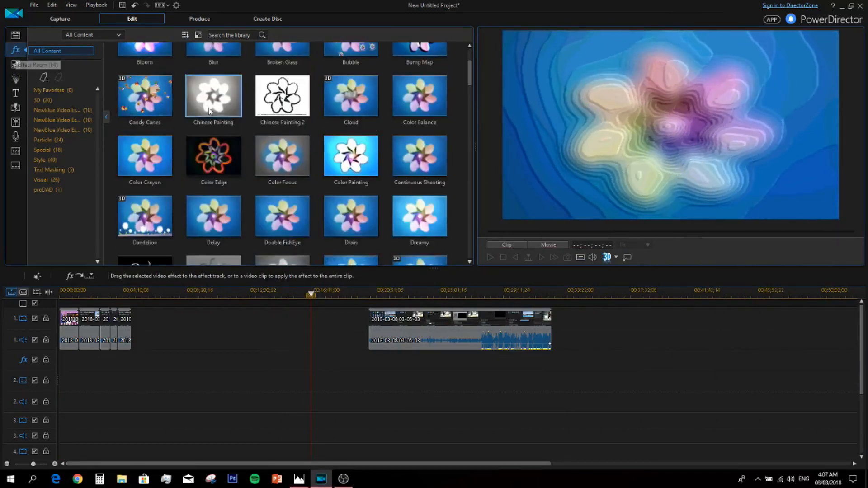
{"action": "scroll", "coordinate": [244, 118], "scroll_direction": "down", "scroll_amount": 2}
{"action": "scroll", "coordinate": [280, 139], "scroll_direction": "up", "scroll_amount": 5}
{"action": "scroll", "coordinate": [281, 140], "scroll_direction": "down", "scroll_amount": 7}
- Try to place the Dialog_07 speech bubble PiP object on the timeline
{"action": "mouse_move", "coordinate": [282, 156]}
{"action": "left_mouse_down"}
{"action": "mouse_move", "coordinate": [82, 360]}
{"action": "mouse_move", "coordinate": [61, 366]}
{"action": "left_mouse_up"}
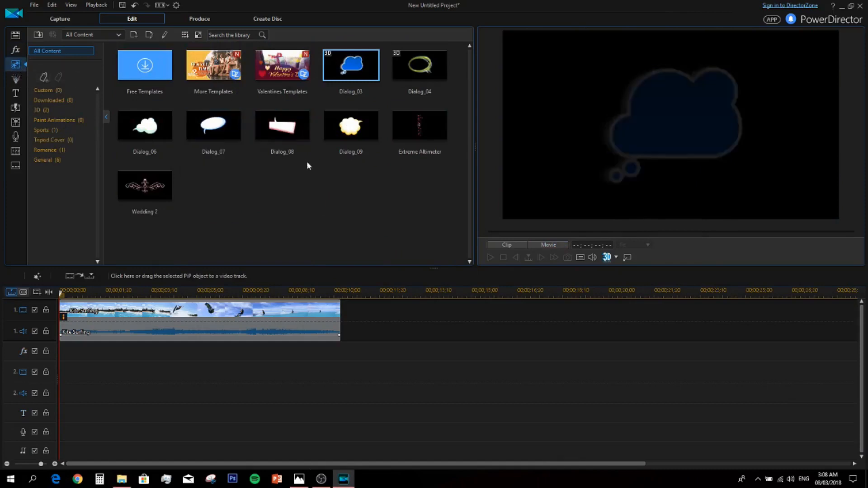
{"action": "left_click_drag", "start_coordinate": [230, 123], "coordinate": [235, 176]}
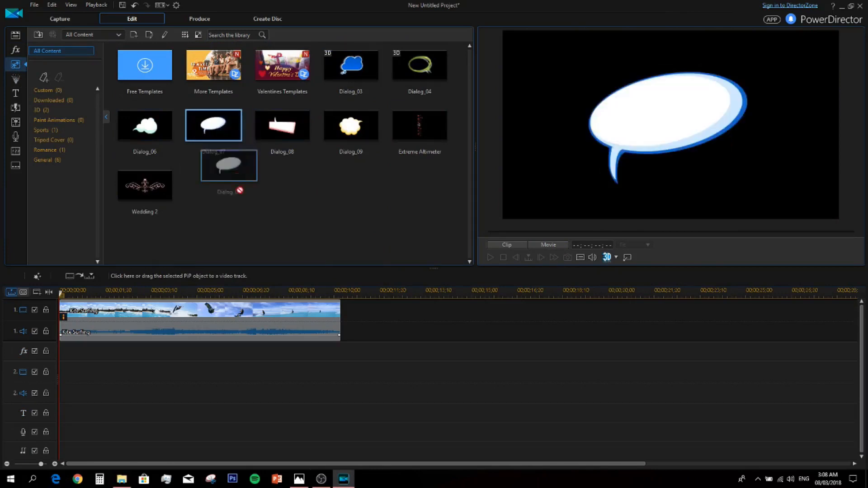
{"action": "left_click", "coordinate": [199, 120]}
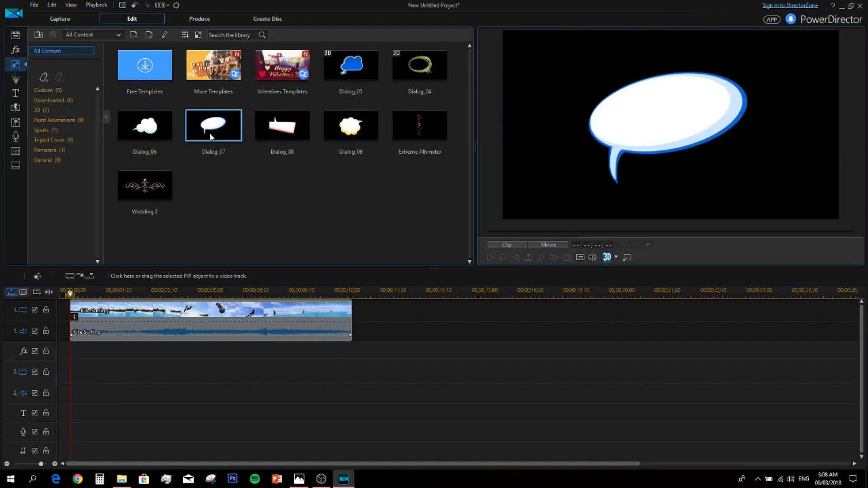
- Filter the media library to show only images, hiding the video and audio files
{"action": "left_click", "coordinate": [18, 38]}
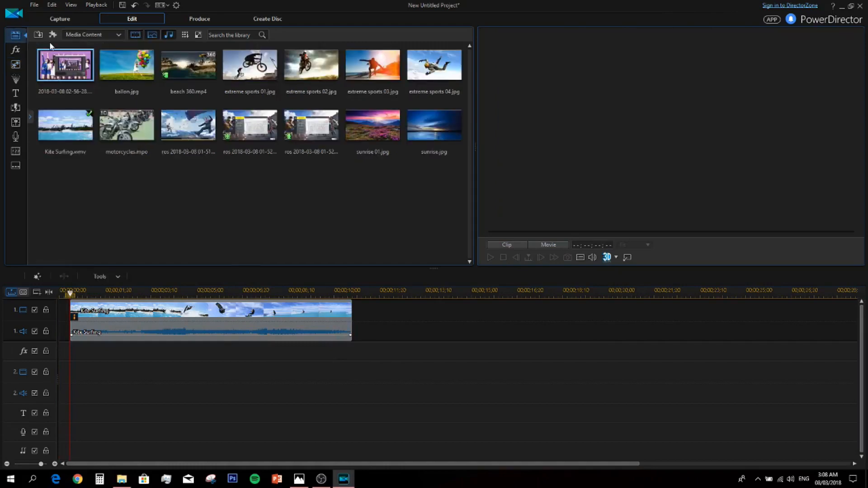
{"action": "left_click", "coordinate": [137, 34]}
{"action": "left_click", "coordinate": [156, 36]}
{"action": "left_click", "coordinate": [169, 36]}
{"action": "left_click", "coordinate": [155, 38]}
- Replace the Kite Surfing clip with the extreme sports 02 photo at the start of video track 1
{"action": "left_click", "coordinate": [188, 66]}
{"action": "left_click", "coordinate": [234, 307]}
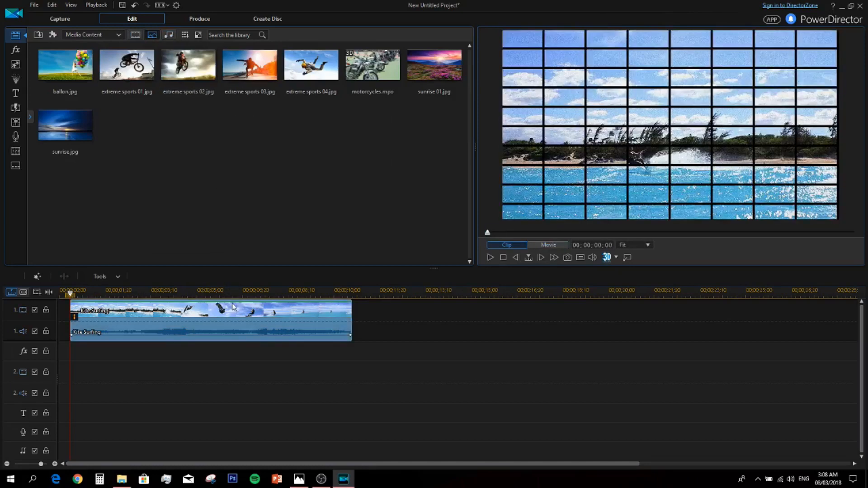
{"action": "right_click", "coordinate": [233, 310]}
{"action": "left_click", "coordinate": [271, 114]}
{"action": "left_click_drag", "start_coordinate": [188, 66], "coordinate": [59, 328]}
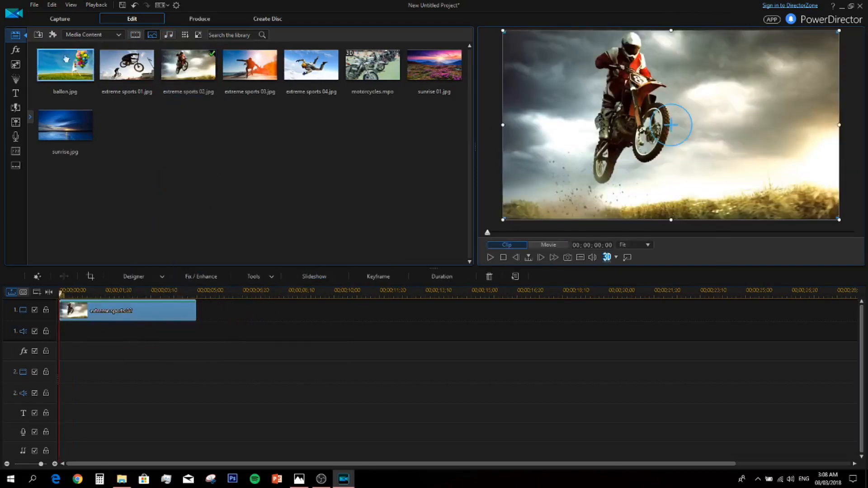
- Place the Dialog_06 speech bubble PiP object at the start of video track 2
{"action": "left_click", "coordinate": [17, 93]}
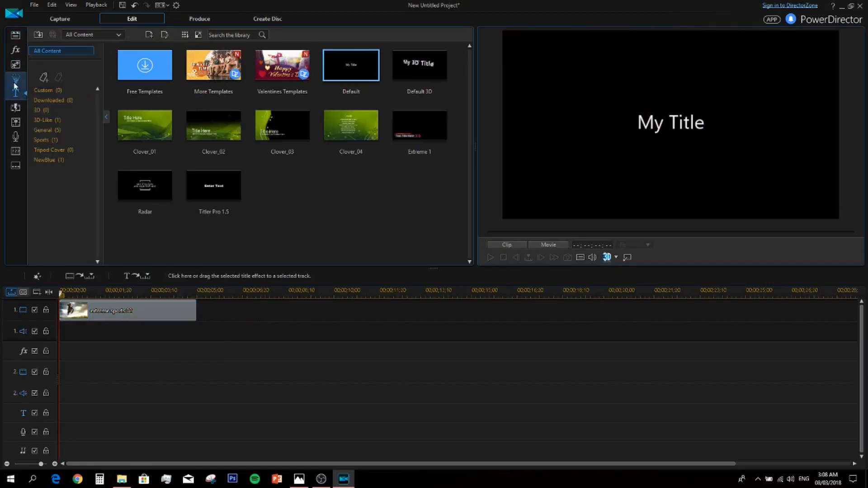
{"action": "left_click", "coordinate": [15, 64]}
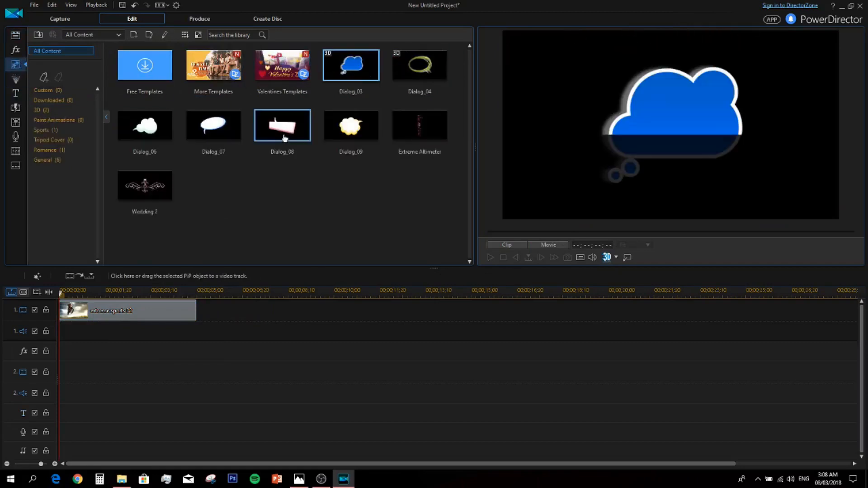
{"action": "left_click", "coordinate": [356, 135]}
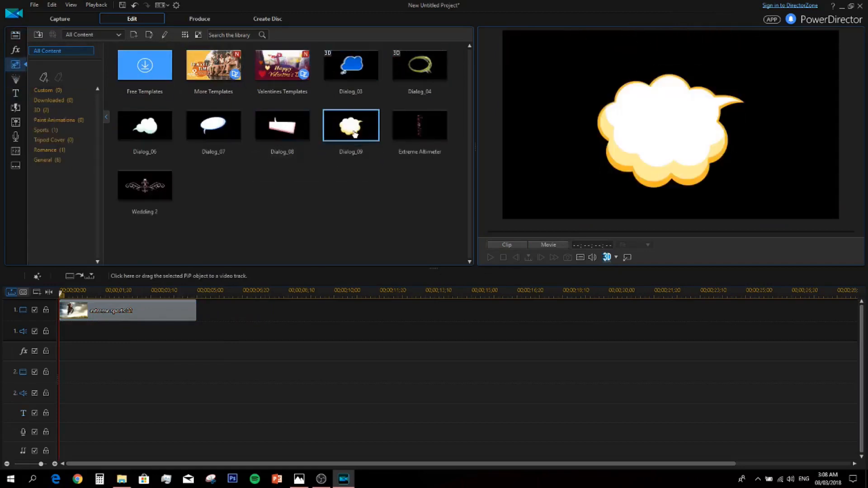
{"action": "left_click_drag", "start_coordinate": [118, 358], "coordinate": [60, 377]}
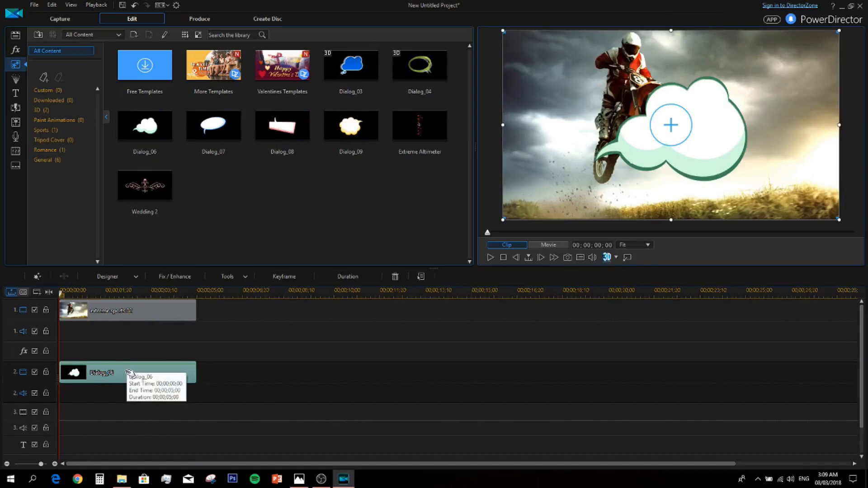
- Open Dialog_06 in the PiP Designer, shrink the speech bubble and place it just beside the motorcycle's front wheel
{"action": "double_click", "coordinate": [182, 364]}
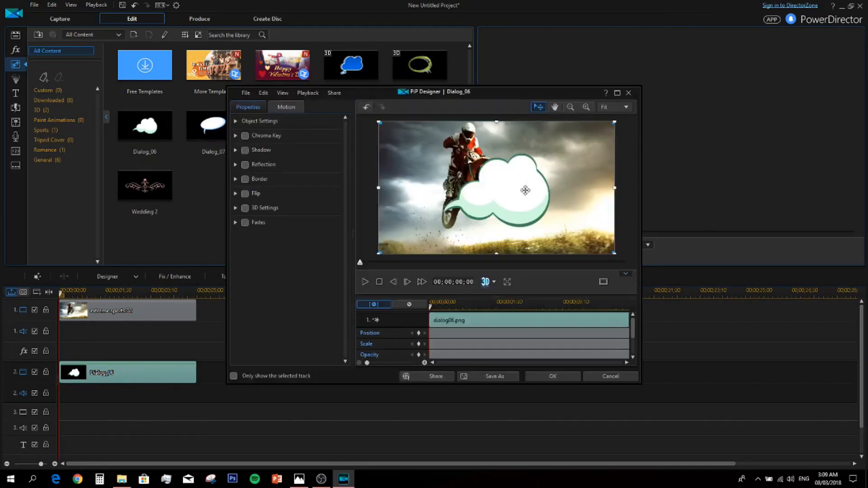
{"action": "left_click_drag", "start_coordinate": [532, 193], "coordinate": [558, 169]}
{"action": "left_click_drag", "start_coordinate": [433, 227], "coordinate": [518, 187]}
{"action": "left_click_drag", "start_coordinate": [587, 145], "coordinate": [534, 188]}
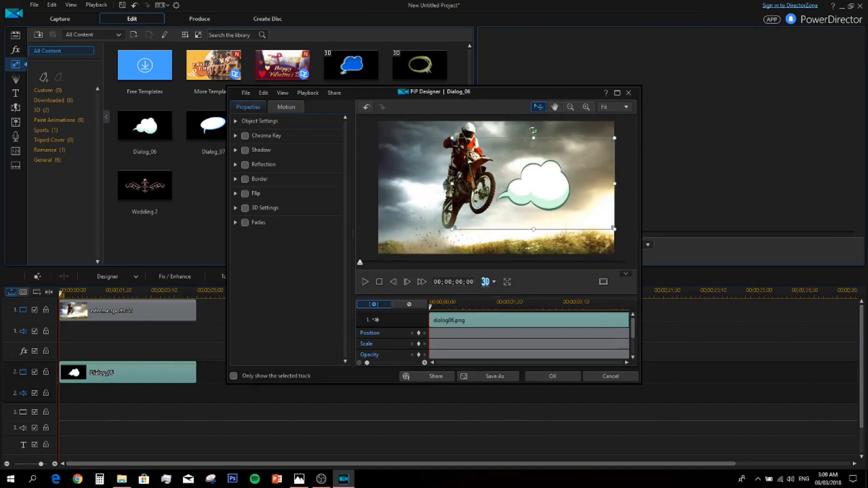
{"action": "left_click_drag", "start_coordinate": [533, 130], "coordinate": [533, 166]}
{"action": "left_click_drag", "start_coordinate": [453, 229], "coordinate": [474, 219]}
{"action": "mouse_move", "coordinate": [545, 182]}
{"action": "left_mouse_down"}
{"action": "mouse_move", "coordinate": [531, 160]}
{"action": "mouse_move", "coordinate": [515, 182]}
{"action": "mouse_move", "coordinate": [525, 188]}
{"action": "mouse_move", "coordinate": [531, 157]}
{"action": "mouse_move", "coordinate": [541, 151]}
{"action": "mouse_move", "coordinate": [537, 175]}
{"action": "left_mouse_up"}
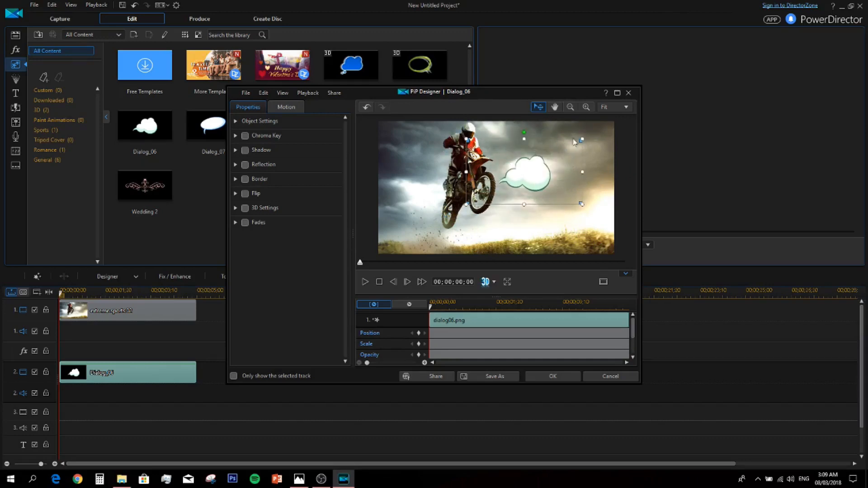
- Rotate the speech bubble nearly upside down and move it to the picture's lower-left corner, keeping the changes
{"action": "left_click_drag", "start_coordinate": [524, 131], "coordinate": [538, 203]}
{"action": "left_click_drag", "start_coordinate": [520, 170], "coordinate": [412, 227]}
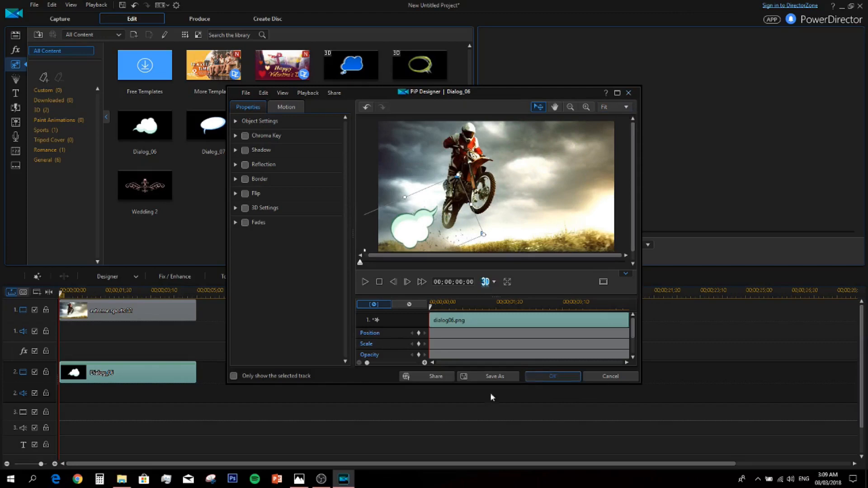
{"action": "left_click", "coordinate": [538, 377]}
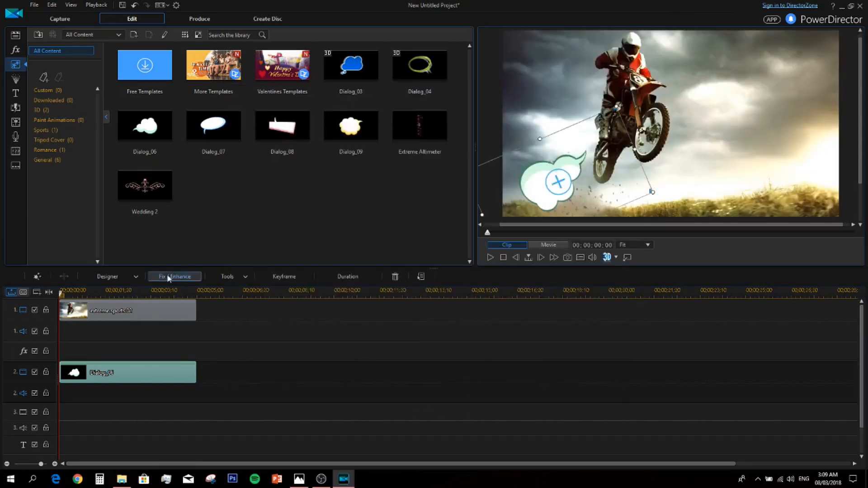
- Play back the movie to review the speech bubble over the motocross photo, pausing before the end
{"action": "left_click", "coordinate": [110, 315]}
{"action": "left_click", "coordinate": [491, 259]}
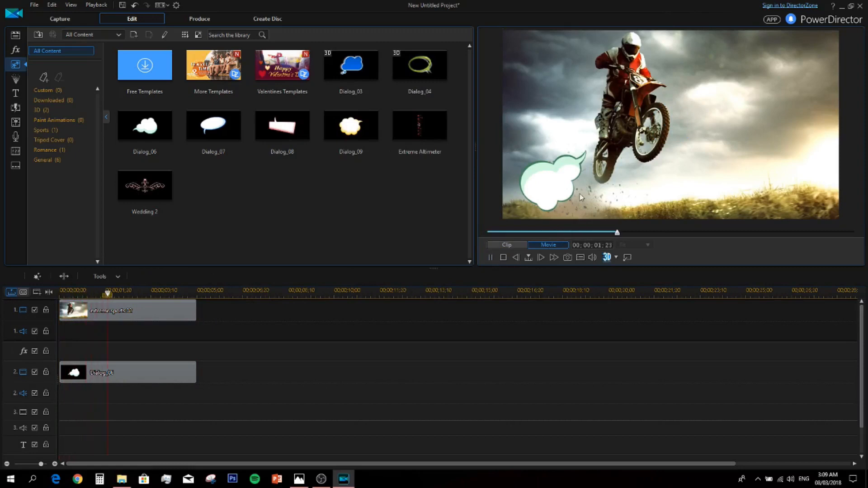
{"action": "left_click", "coordinate": [490, 259]}
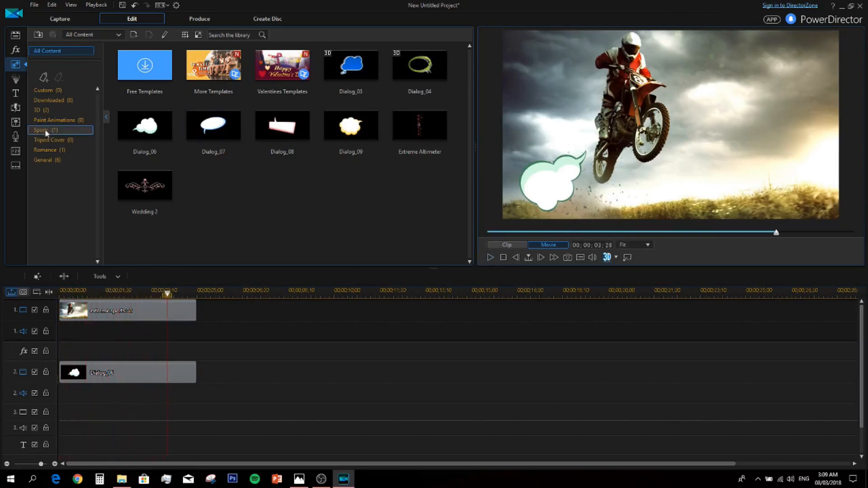
- Place the Maple particle effect at the start of video track 3
{"action": "left_click", "coordinate": [19, 81]}
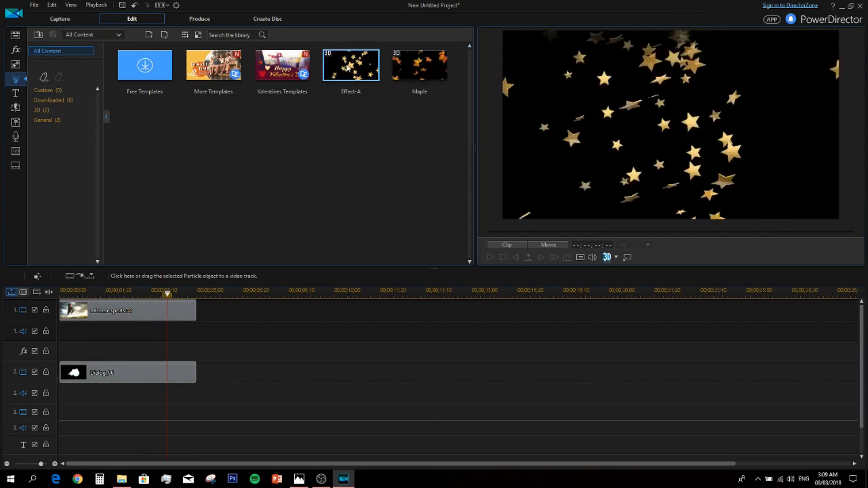
{"action": "left_click", "coordinate": [439, 74]}
{"action": "left_click_drag", "start_coordinate": [433, 92], "coordinate": [55, 321]}
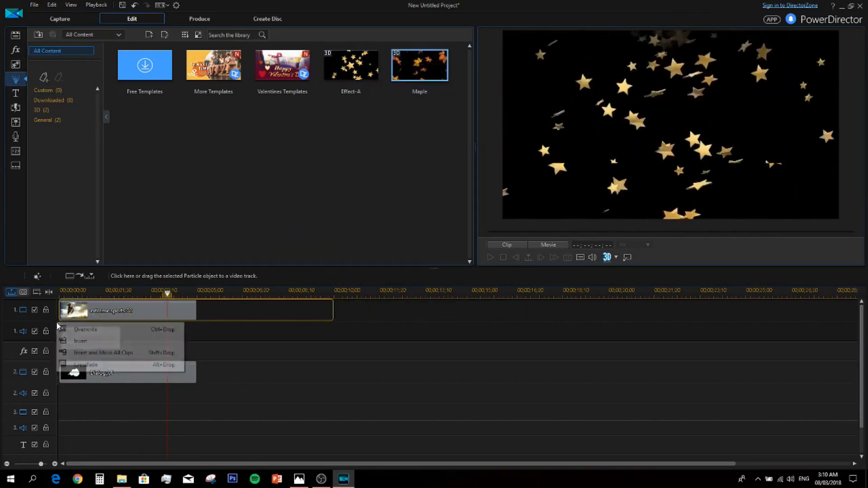
{"action": "left_click", "coordinate": [269, 305]}
{"action": "left_click_drag", "start_coordinate": [420, 81], "coordinate": [58, 414]}
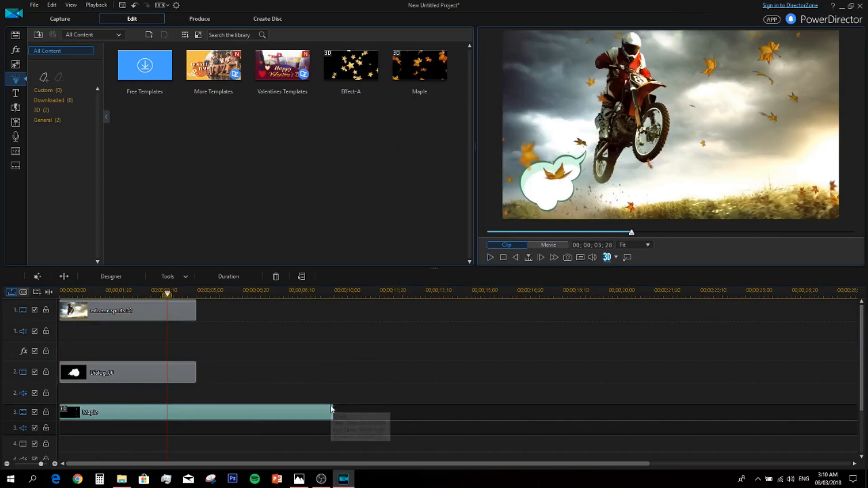
- Trim the end of the Maple particle clip to 00;00;05;00 to match the extreme sports 02 photo
{"action": "left_click_drag", "start_coordinate": [333, 406], "coordinate": [196, 410]}
{"action": "left_click_drag", "start_coordinate": [197, 410], "coordinate": [197, 410]}
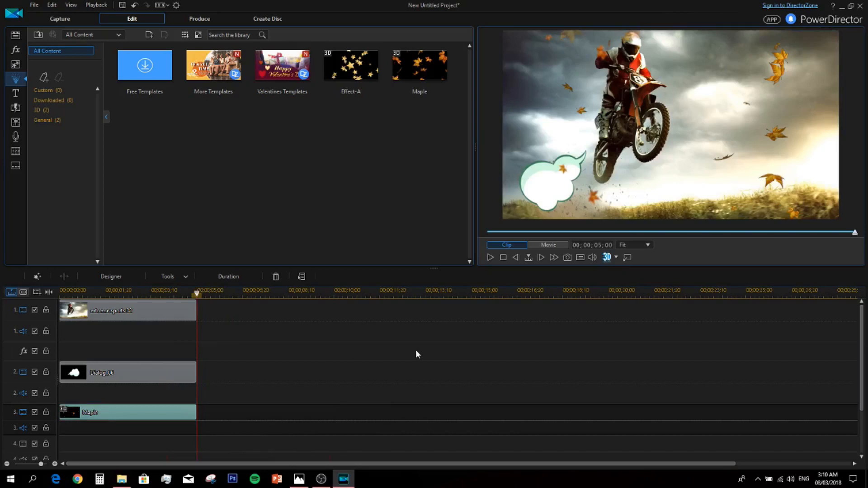
{"action": "left_click", "coordinate": [151, 313]}
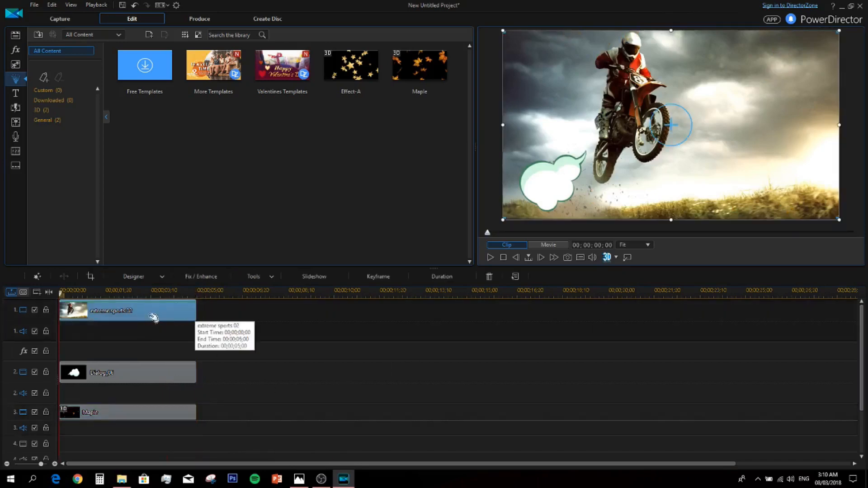
{"action": "left_click", "coordinate": [125, 411]}
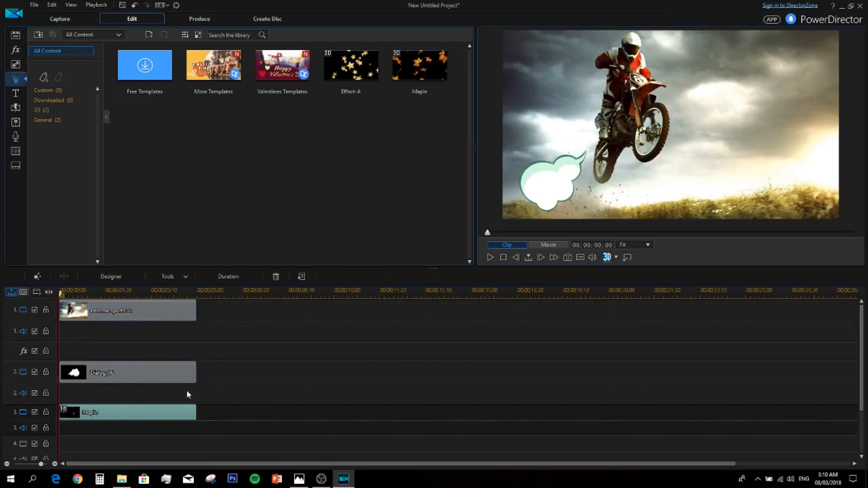
{"action": "mouse_move", "coordinate": [197, 409]}
{"action": "left_mouse_down"}
{"action": "mouse_move", "coordinate": [339, 409]}
{"action": "mouse_move", "coordinate": [205, 410]}
{"action": "left_mouse_up"}
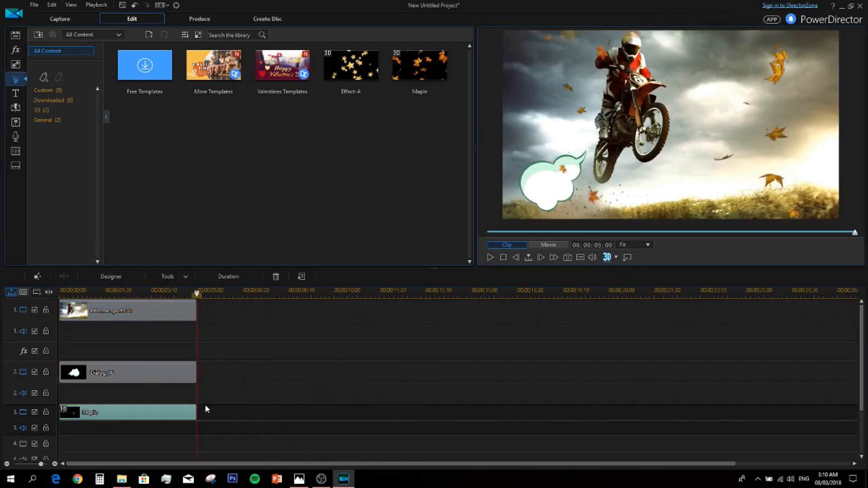
- Play back the movie from the start to review the falling maple leaves, and stop the playback
{"action": "left_click", "coordinate": [503, 257]}
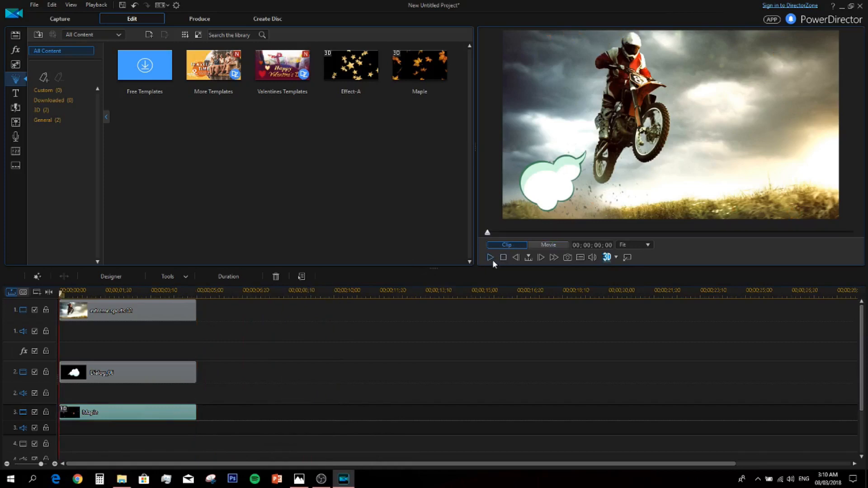
{"action": "left_click", "coordinate": [492, 258]}
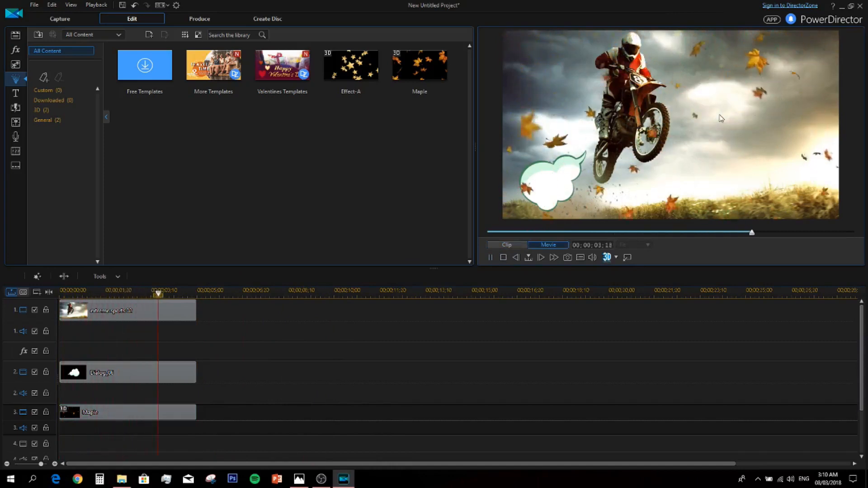
{"action": "left_click", "coordinate": [504, 257]}
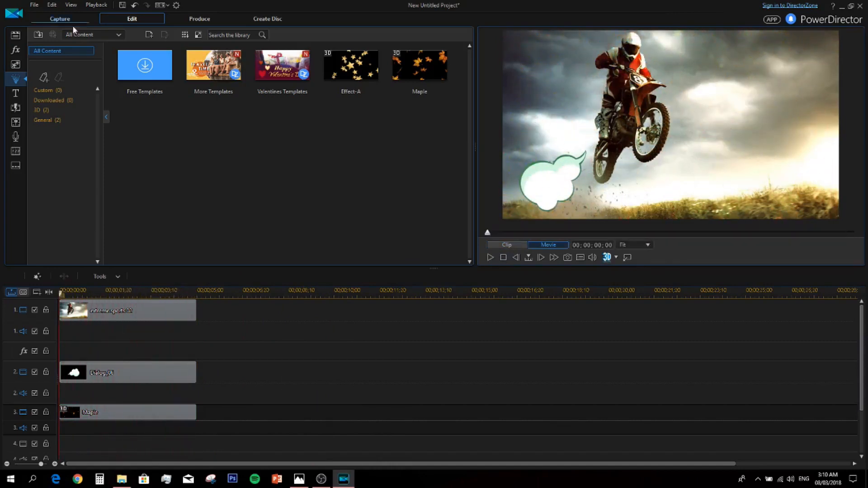
- Open the title library and examine the available title templates
{"action": "left_click", "coordinate": [15, 94]}
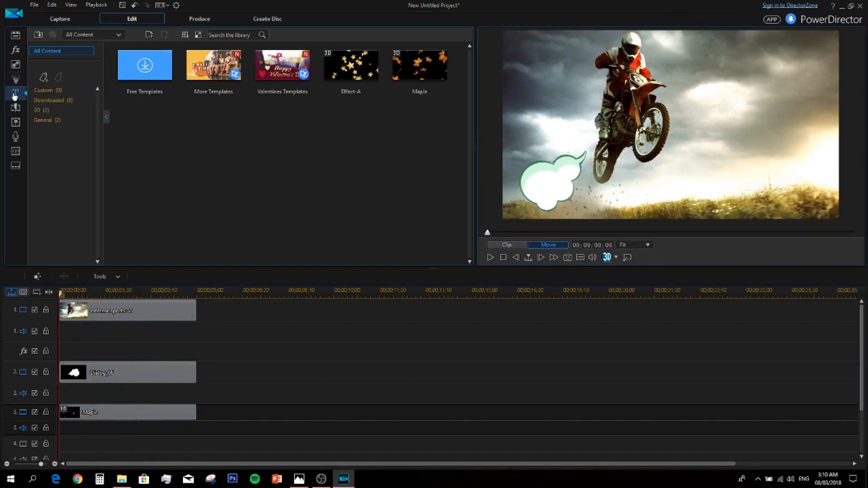
{"action": "mouse_move", "coordinate": [398, 129]}
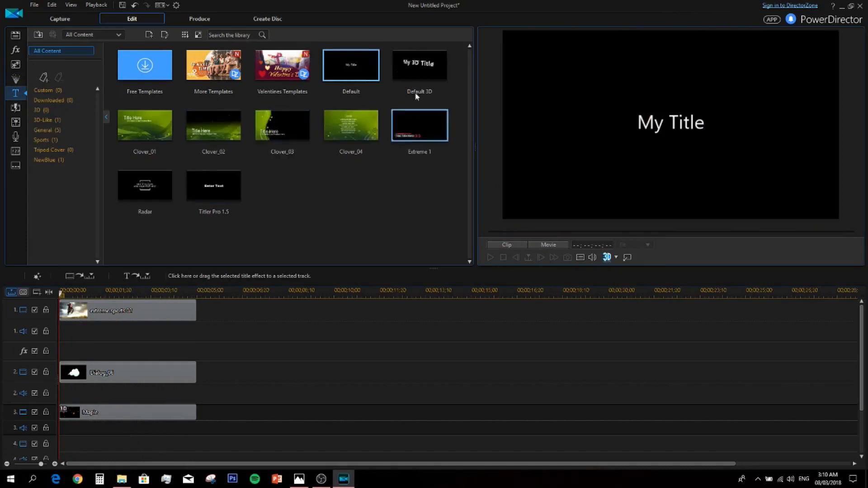
{"action": "mouse_move", "coordinate": [421, 80]}
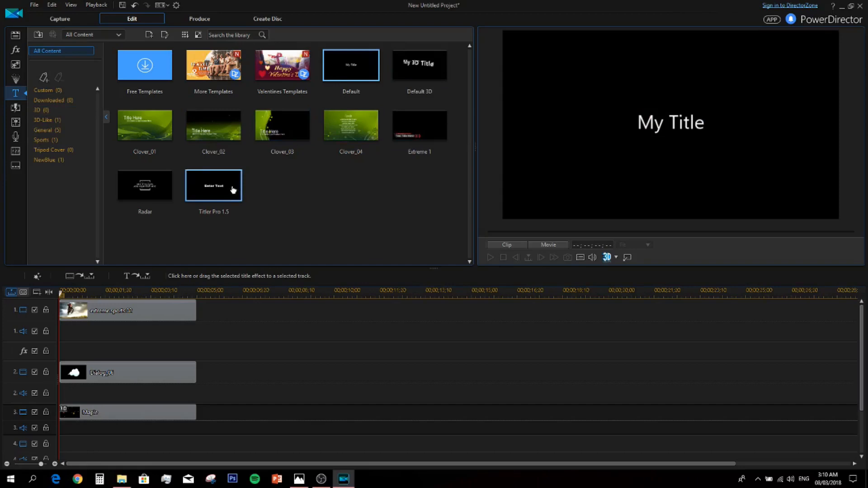
- Place the Titler Pro 1.5 title at the start of video track 4 and select its clip
{"action": "left_click_drag", "start_coordinate": [227, 185], "coordinate": [63, 443]}
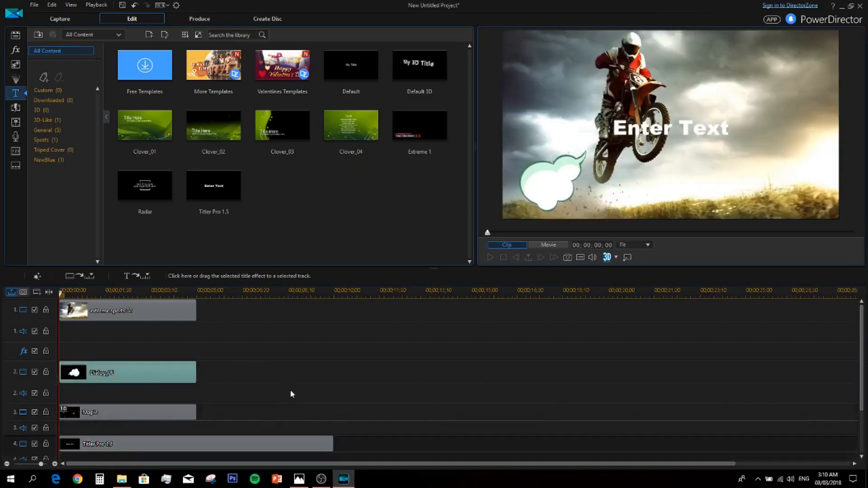
{"action": "scroll", "coordinate": [288, 390], "scroll_direction": "down", "scroll_amount": 2}
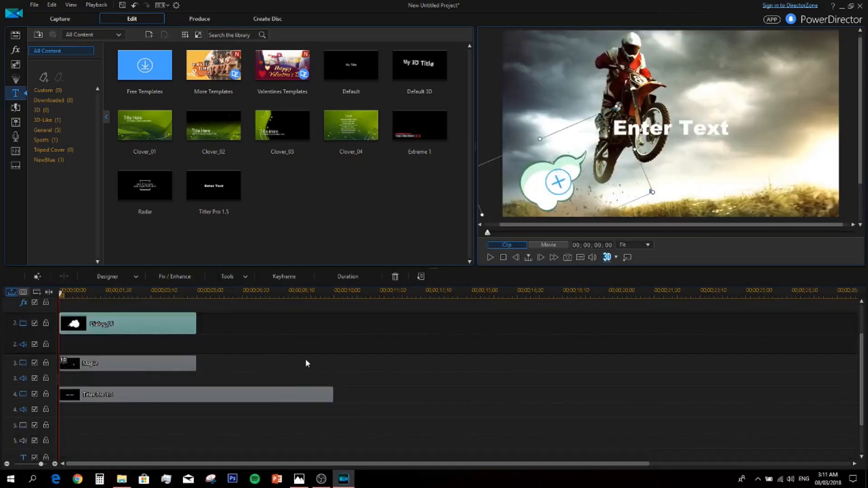
{"action": "left_click", "coordinate": [227, 395]}
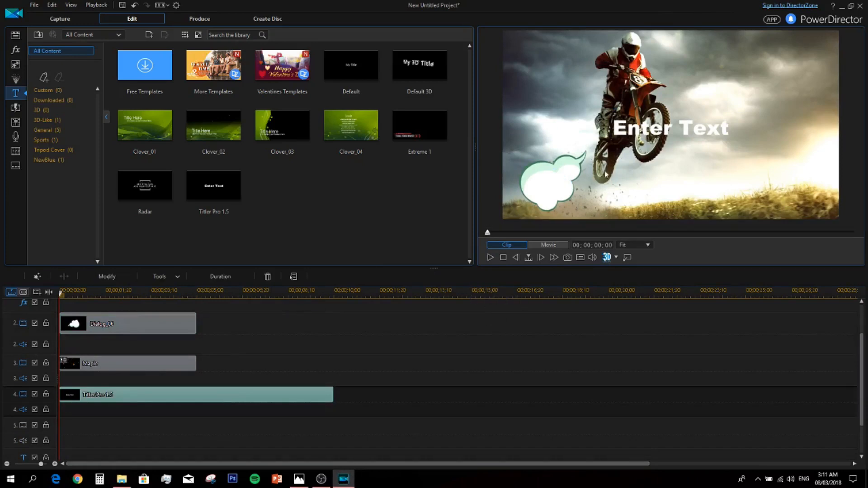
- Open the Dialog_06 clip in PiP Designer, move the speech bubble beside the rider, turn it upright and enlarge it
{"action": "left_click", "coordinate": [151, 322]}
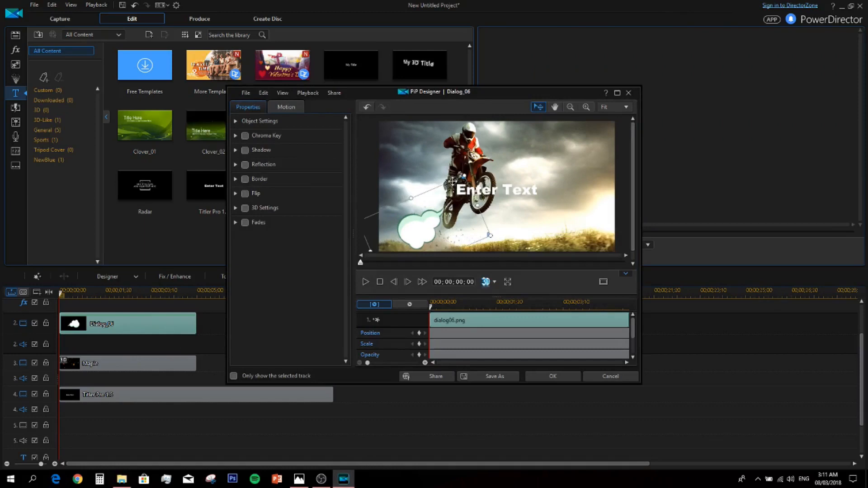
{"action": "left_click_drag", "start_coordinate": [422, 227], "coordinate": [549, 174]}
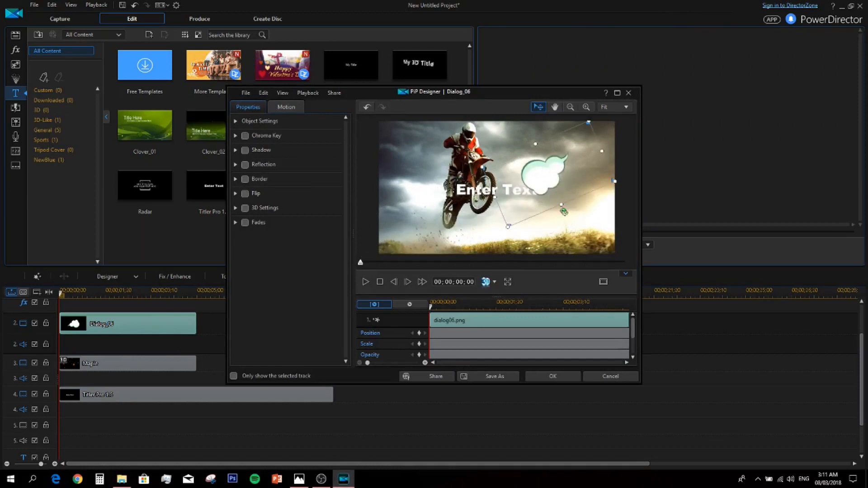
{"action": "left_click_drag", "start_coordinate": [563, 209], "coordinate": [548, 135]}
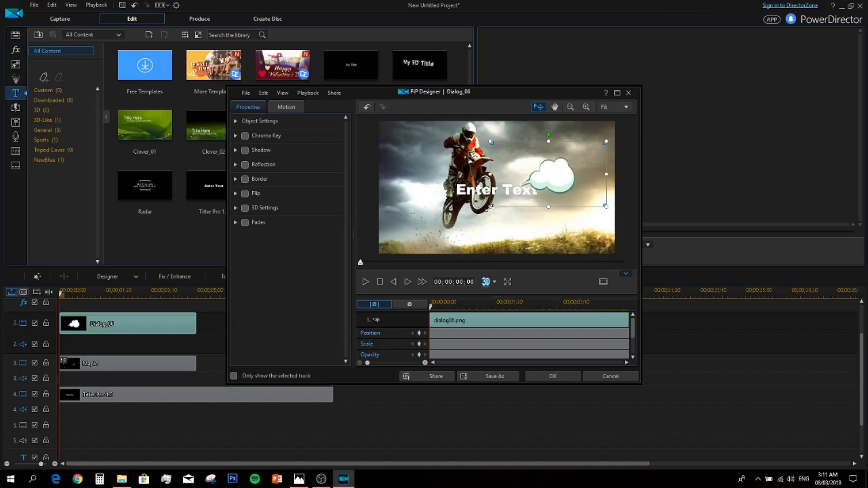
{"action": "left_click_drag", "start_coordinate": [494, 205], "coordinate": [448, 230]}
{"action": "left_click_drag", "start_coordinate": [529, 165], "coordinate": [544, 142]}
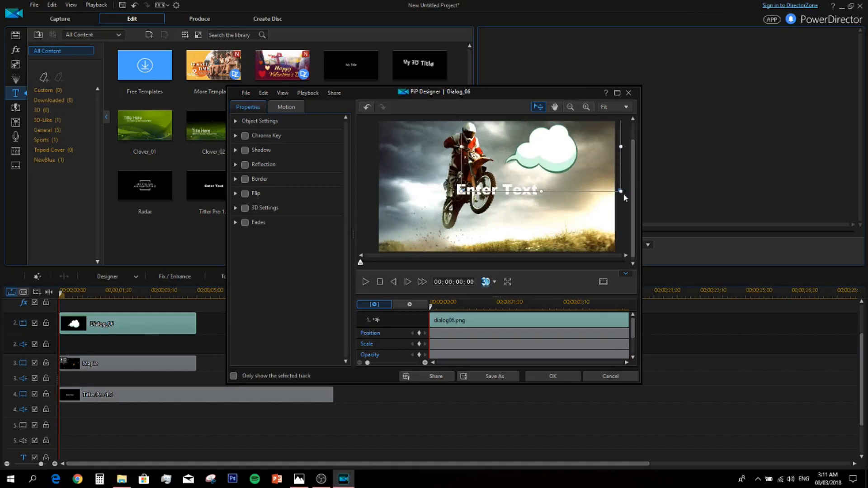
{"action": "left_click_drag", "start_coordinate": [566, 147], "coordinate": [562, 193]}
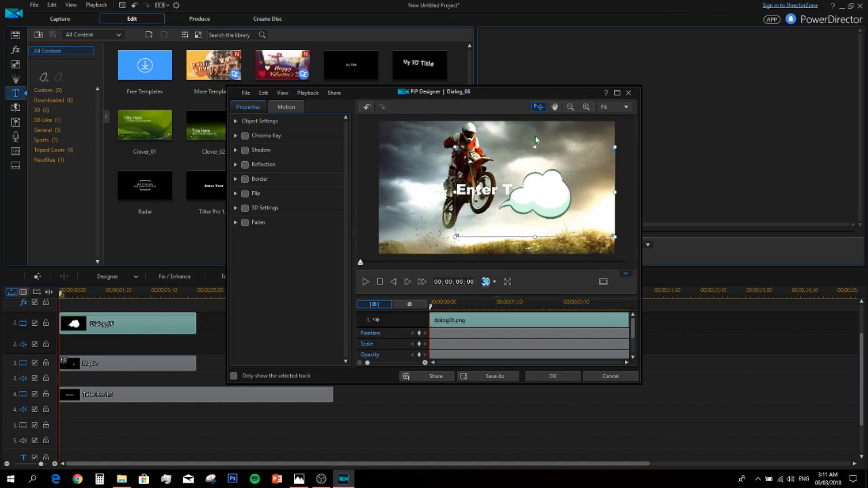
- Tilt the speech bubble slightly clockwise, position it in the sky beside the rider's head and apply the PiP changes
{"action": "left_click_drag", "start_coordinate": [536, 140], "coordinate": [551, 143]}
{"action": "left_click_drag", "start_coordinate": [543, 188], "coordinate": [542, 140]}
{"action": "left_click_drag", "start_coordinate": [622, 122], "coordinate": [628, 127]}
{"action": "left_click_drag", "start_coordinate": [549, 145], "coordinate": [544, 151]}
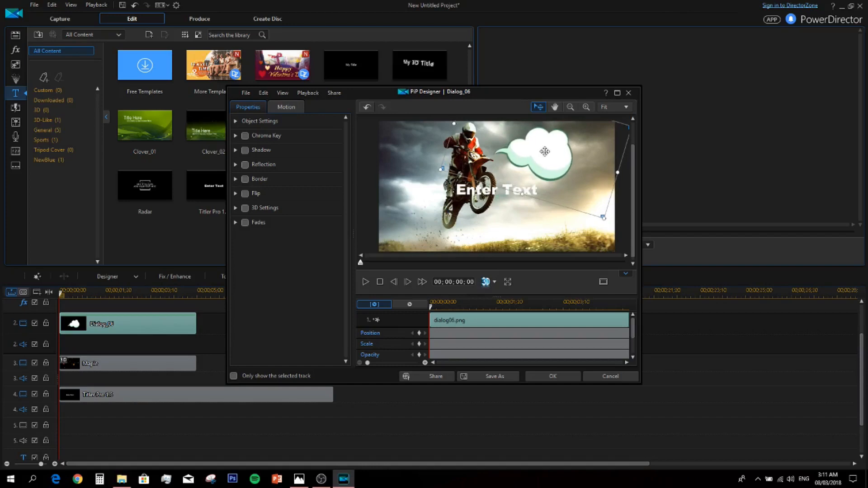
{"action": "scroll", "coordinate": [628, 193], "scroll_direction": "up", "scroll_amount": 1}
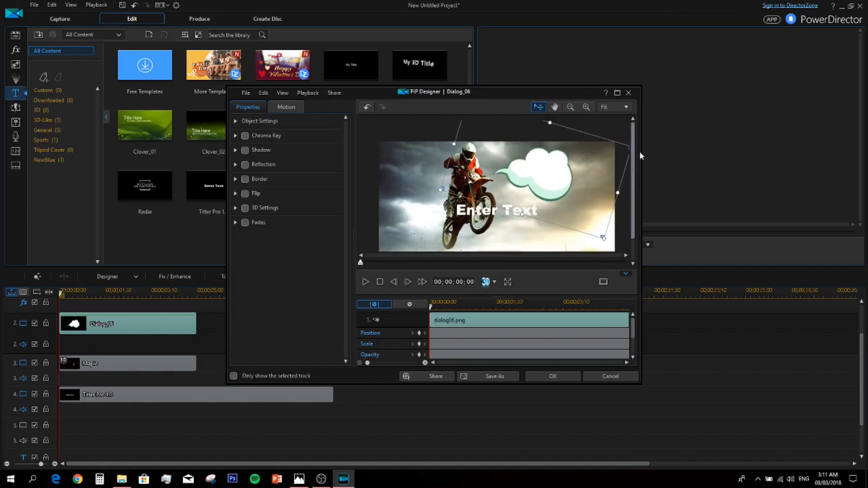
{"action": "left_click_drag", "start_coordinate": [531, 171], "coordinate": [532, 169]}
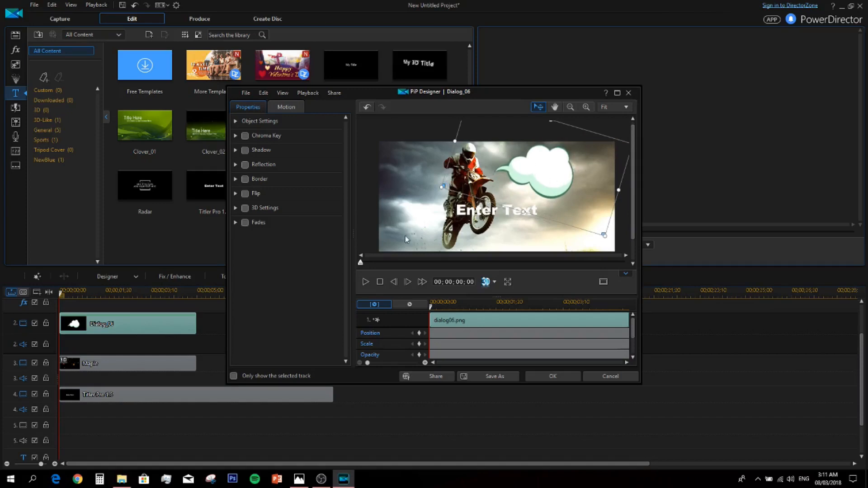
{"action": "left_click", "coordinate": [553, 376]}
{"action": "left_click", "coordinate": [539, 373]}
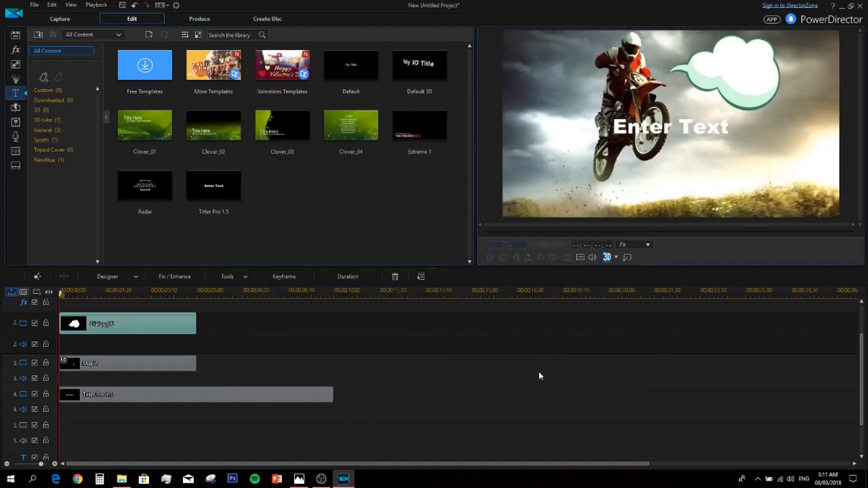
- Open the Titler Pro 1.5 clip for editing, dismiss the activation form and replace its text with "NOTICE ME" and "SENPAI" on two lines
{"action": "left_click", "coordinate": [136, 395]}
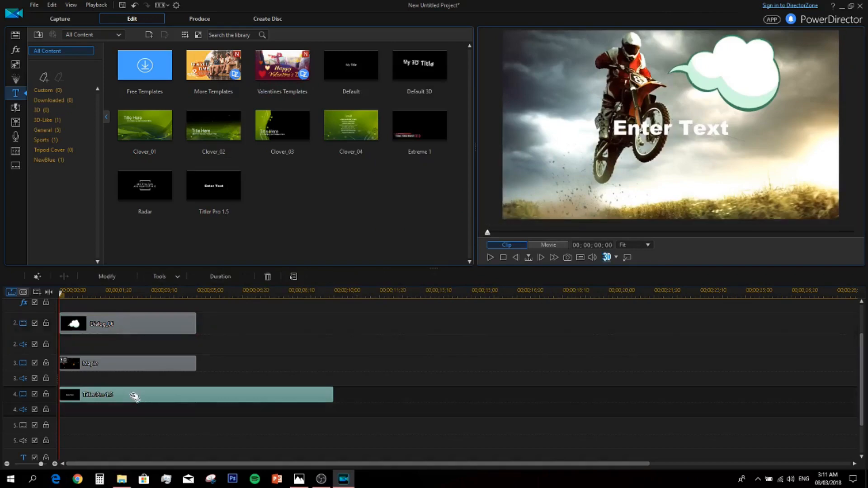
{"action": "double_click", "coordinate": [131, 394]}
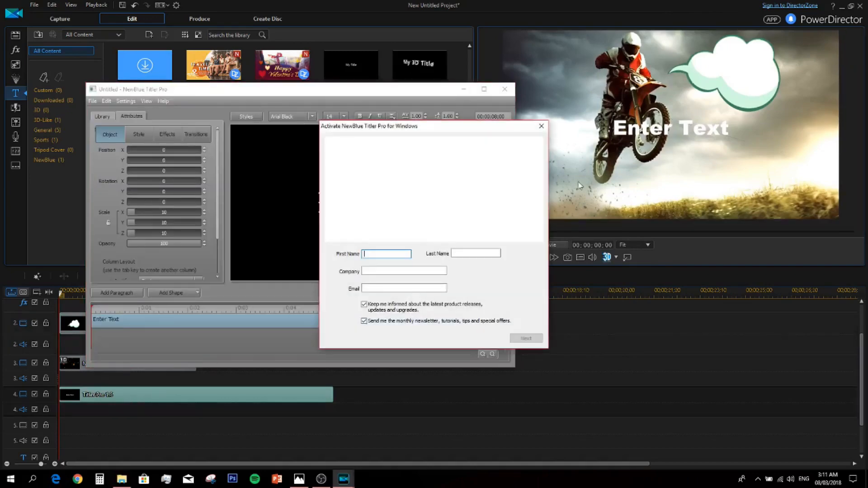
{"action": "left_click", "coordinate": [541, 126]}
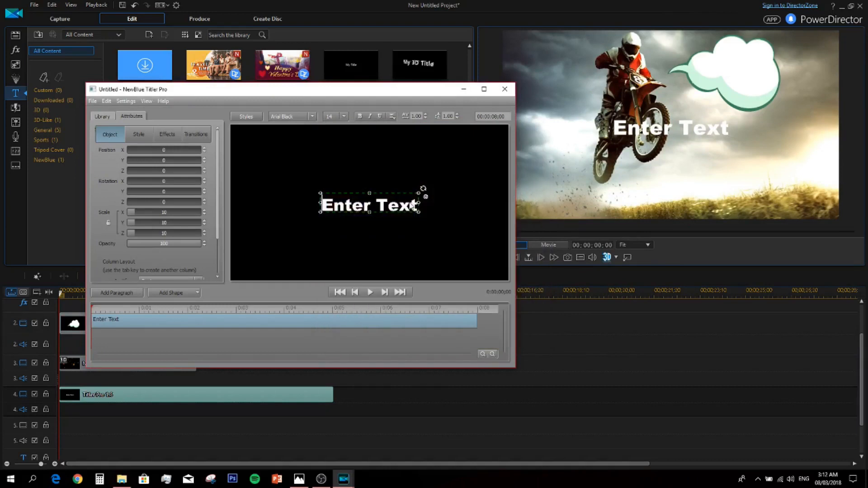
{"action": "double_click", "coordinate": [412, 206]}
{"action": "type", "text": "n"}
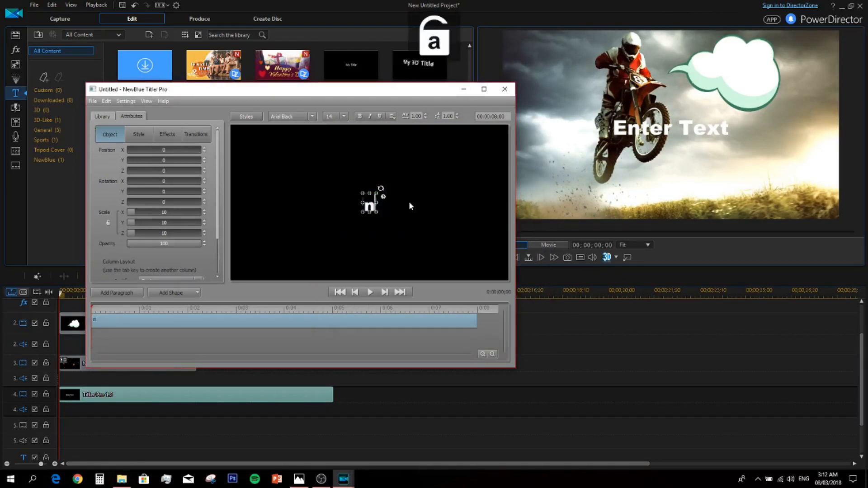
{"action": "key", "text": "Caps_Lock"}
{"action": "key", "text": "BackSpace"}
{"action": "type", "text": "NOTICE ME"}
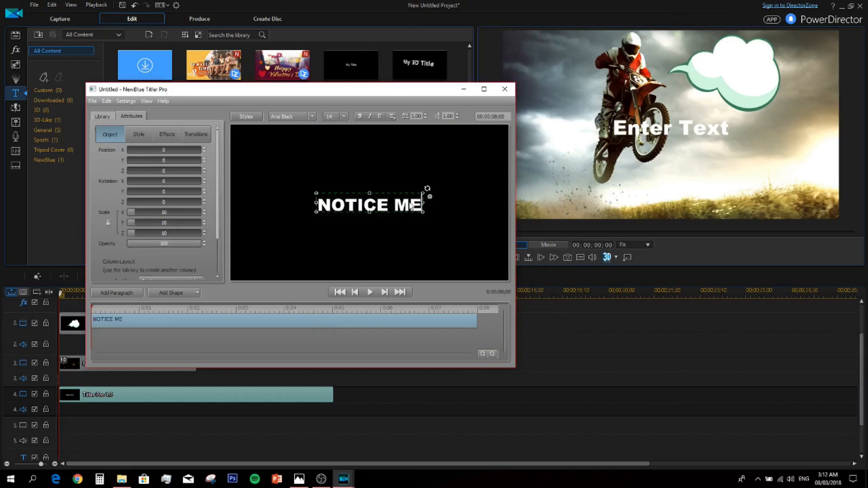
{"action": "key", "text": "Return"}
{"action": "type", "text": "SN"}
{"action": "key", "text": "BackSpace"}
{"action": "type", "text": "ENPAI"}
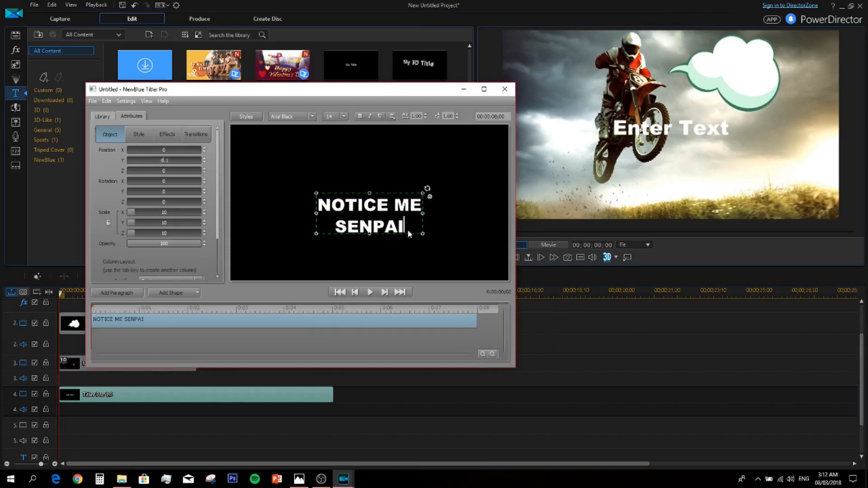
- Set the font size of the whole title text to 9, close the titler and return to PowerDirector
{"action": "key", "text": "ctrl+a"}
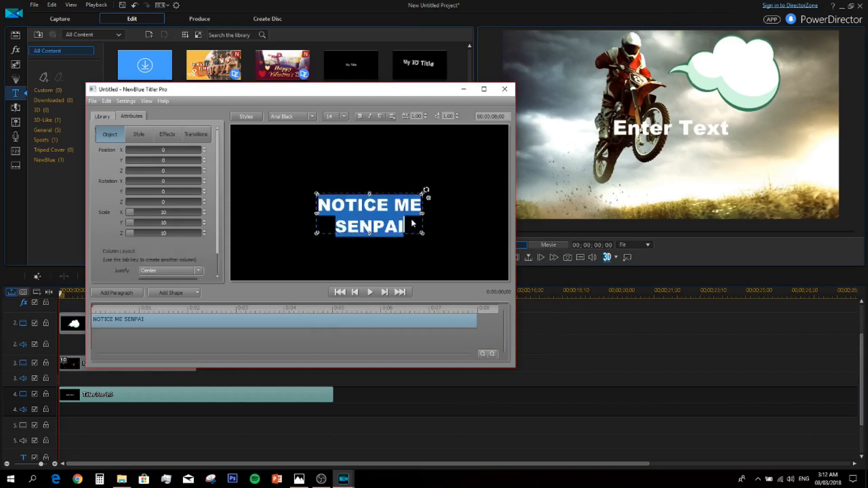
{"action": "left_click", "coordinate": [343, 116]}
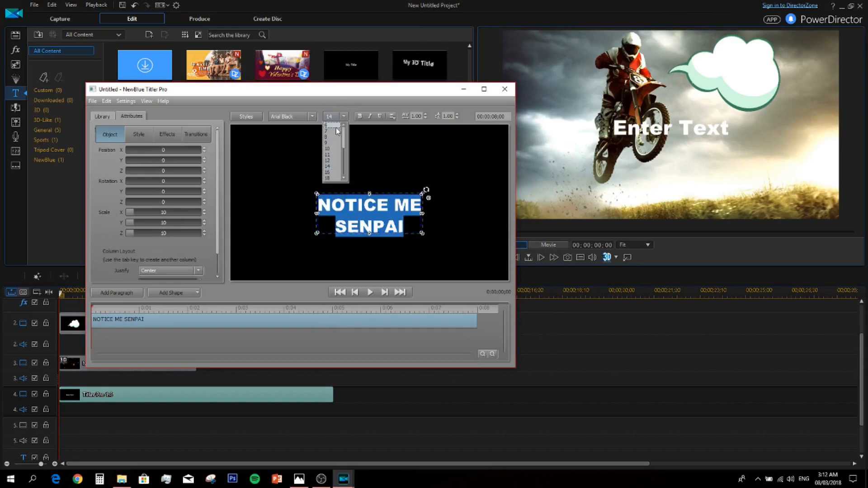
{"action": "left_click", "coordinate": [334, 131]}
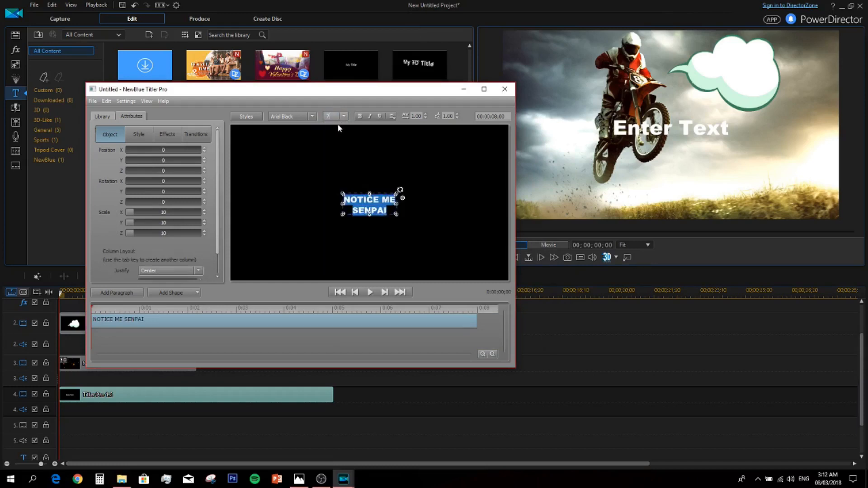
{"action": "left_click", "coordinate": [344, 117]}
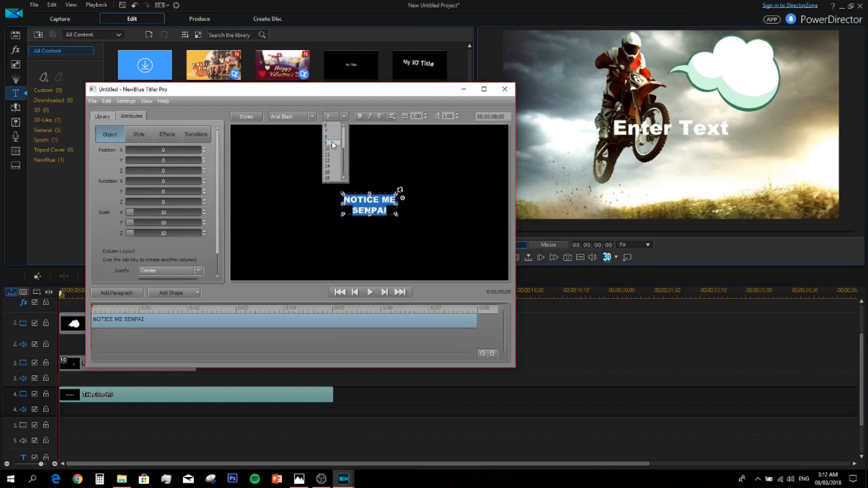
{"action": "left_click", "coordinate": [332, 143]}
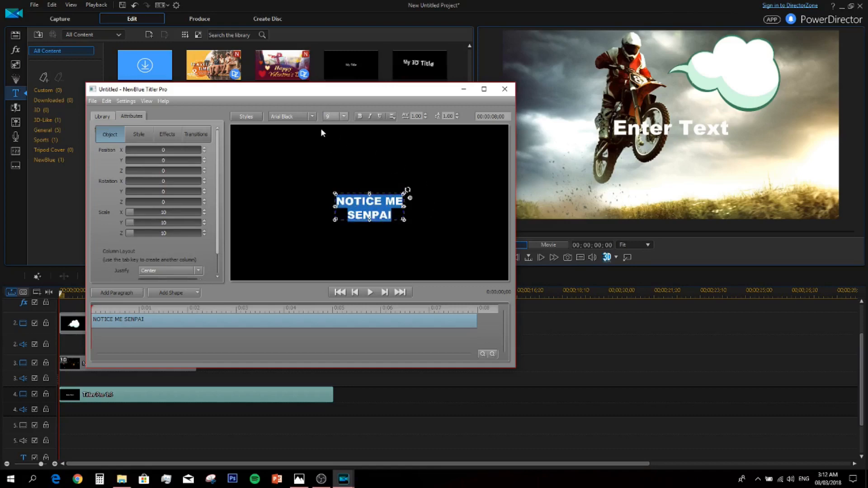
{"action": "left_click", "coordinate": [505, 91]}
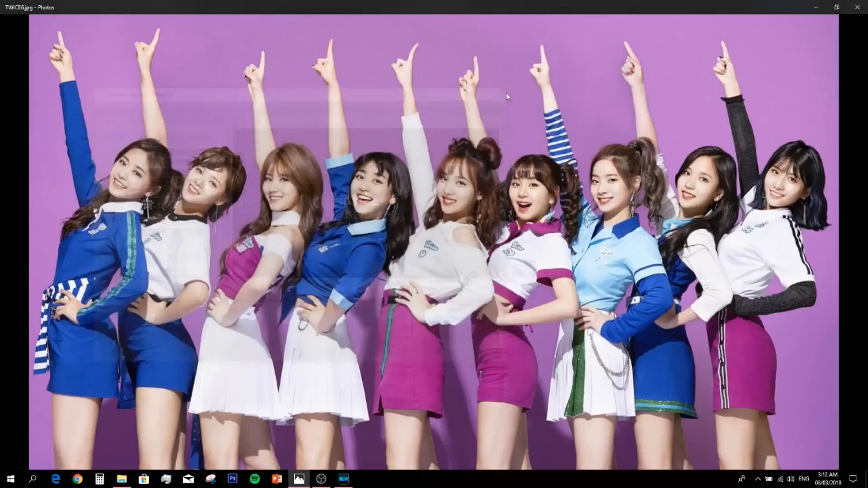
{"action": "left_click", "coordinate": [338, 478]}
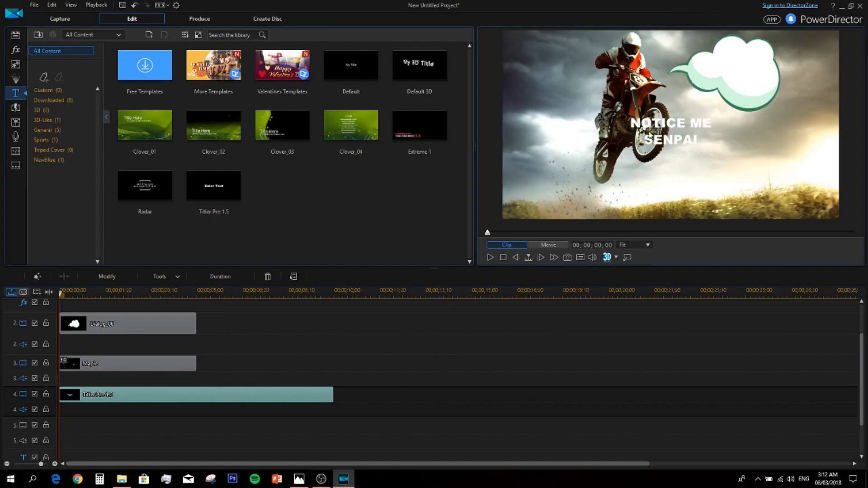
- Reopen the title, move its text to the upper right over the speech bubble, close the titler and return to PowerDirector
{"action": "double_click", "coordinate": [157, 392]}
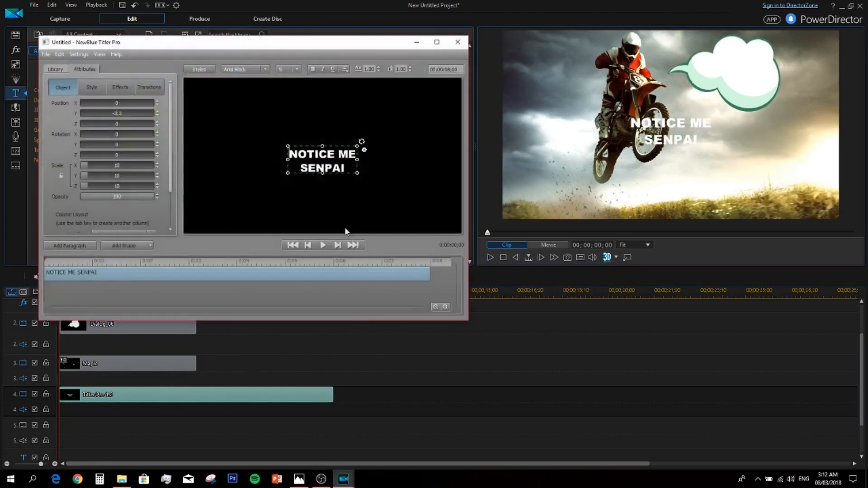
{"action": "double_click", "coordinate": [329, 157]}
{"action": "left_click_drag", "start_coordinate": [354, 144], "coordinate": [418, 104]}
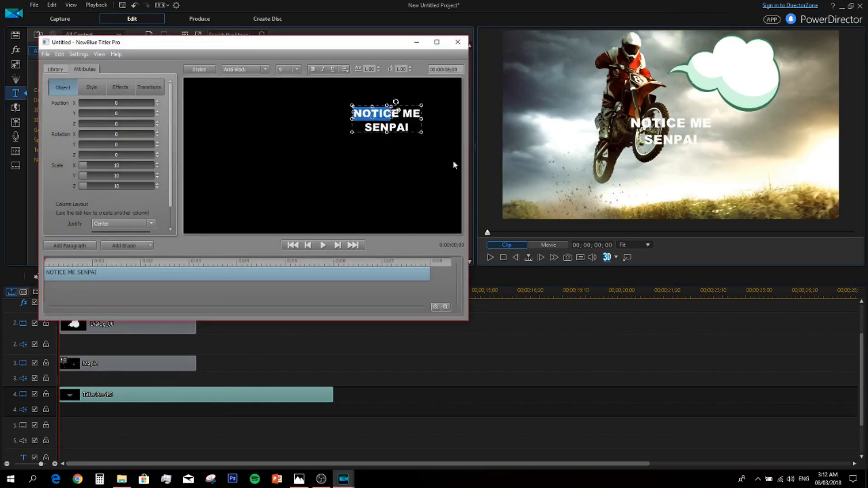
{"action": "left_click", "coordinate": [457, 42]}
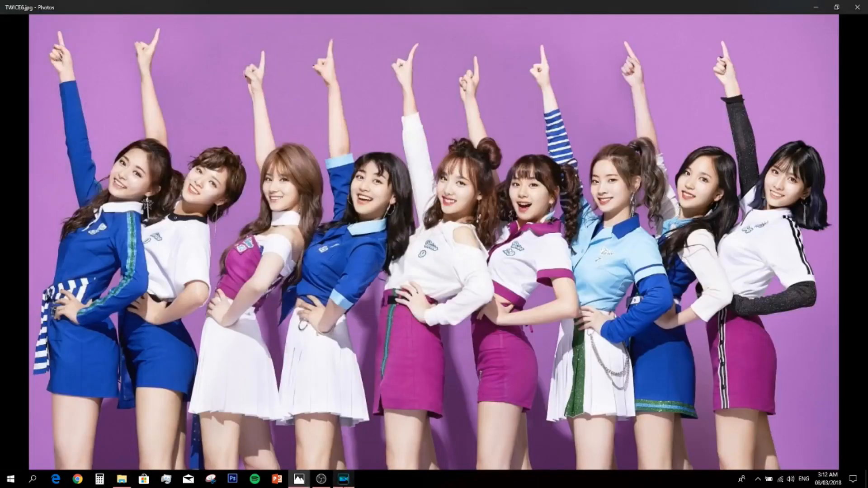
{"action": "left_click", "coordinate": [342, 480]}
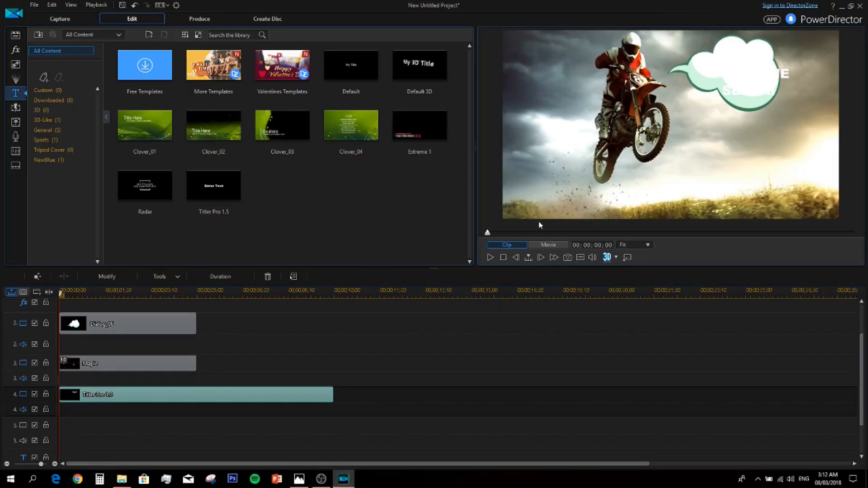
- Reopen the title in the titler and set the 3D Face color of all its text to black
{"action": "double_click", "coordinate": [167, 397]}
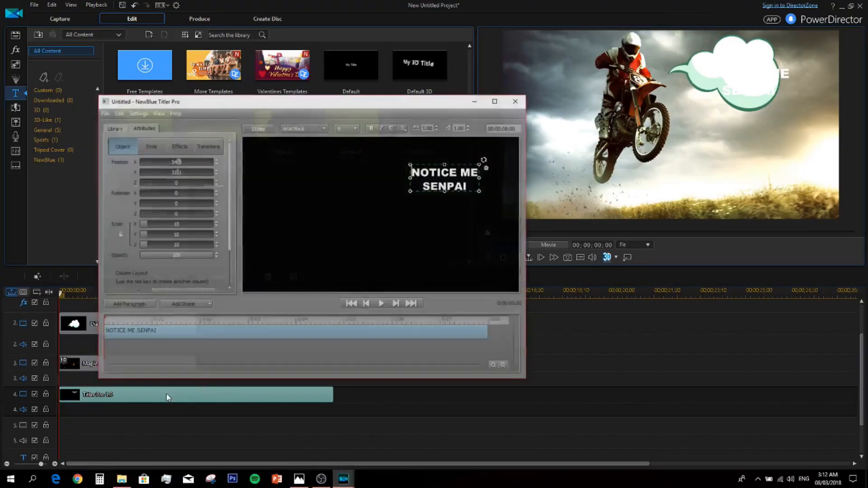
{"action": "double_click", "coordinate": [462, 177]}
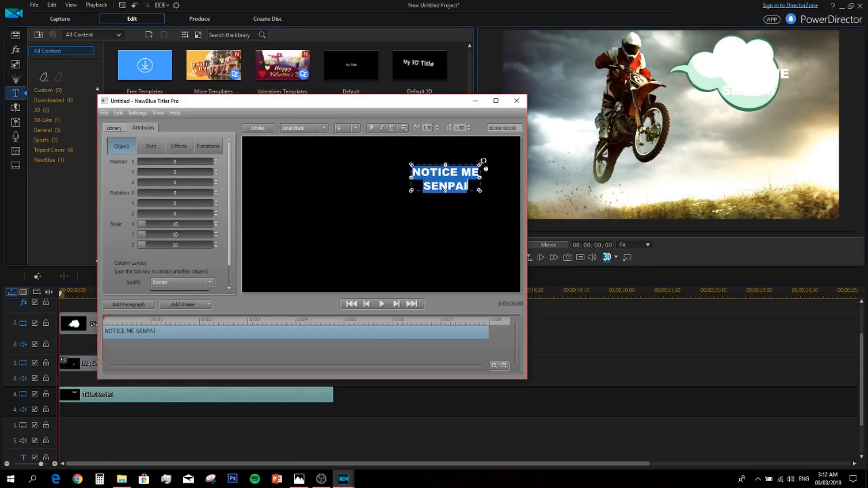
{"action": "left_click", "coordinate": [404, 129]}
{"action": "left_click", "coordinate": [403, 130]}
{"action": "left_click", "coordinate": [153, 146]}
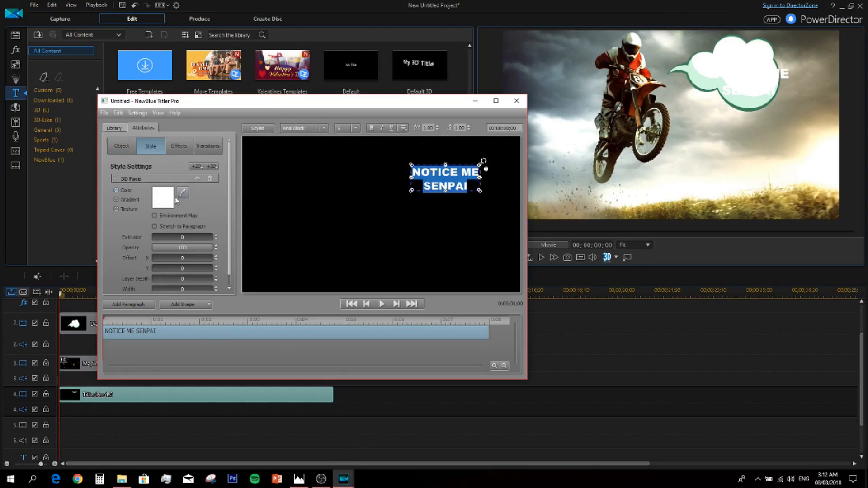
{"action": "double_click", "coordinate": [151, 179]}
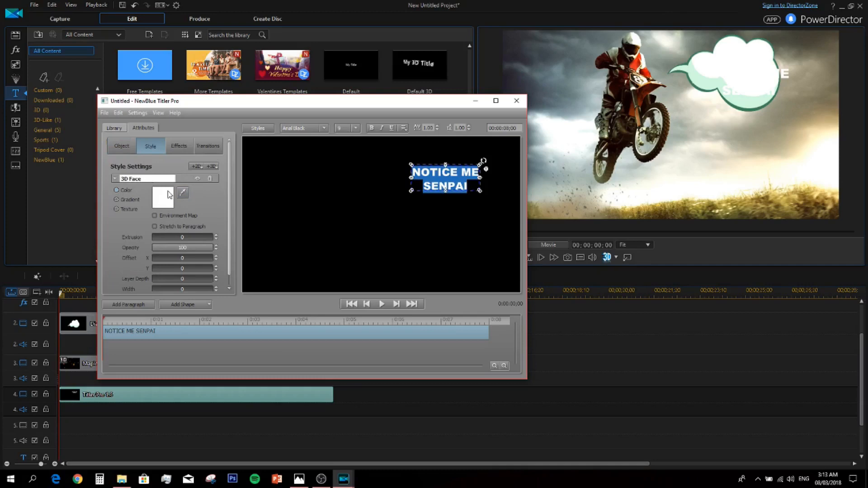
{"action": "left_click", "coordinate": [170, 194]}
{"action": "left_click_drag", "start_coordinate": [474, 183], "coordinate": [463, 164]}
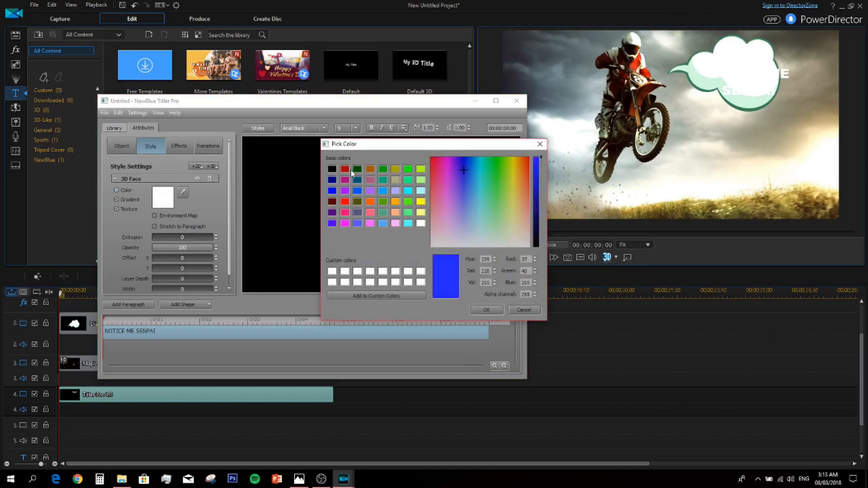
{"action": "left_click", "coordinate": [332, 169]}
{"action": "left_click", "coordinate": [473, 310]}
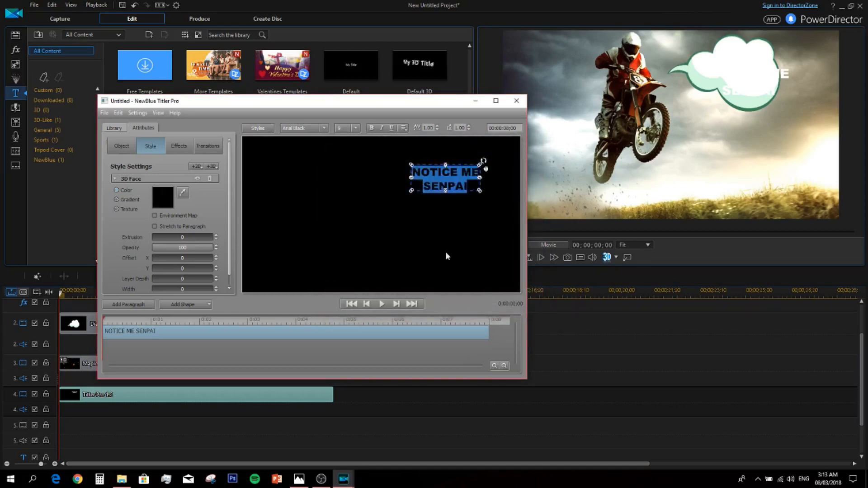
- Move the title text up and left to fit inside the speech bubble, close the titler and check the placement in PowerDirector
{"action": "left_click_drag", "start_coordinate": [451, 166], "coordinate": [437, 153]}
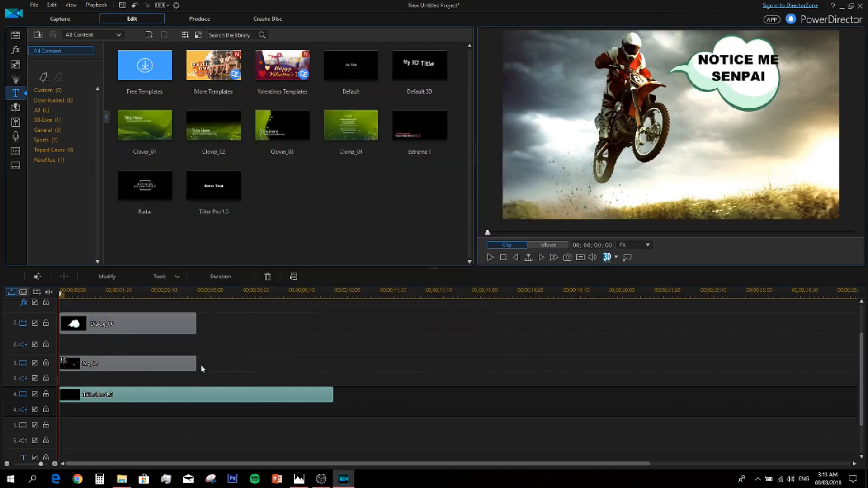
{"action": "double_click", "coordinate": [153, 395]}
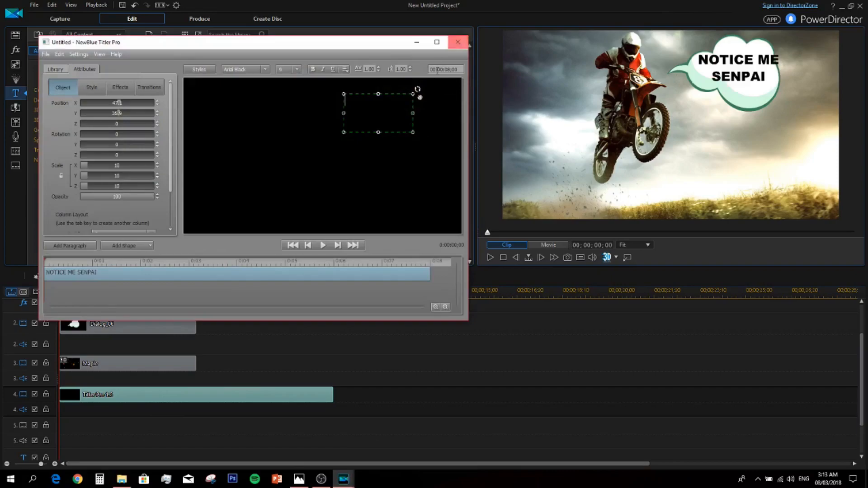
{"action": "left_click", "coordinate": [341, 482]}
{"action": "left_click", "coordinate": [343, 481]}
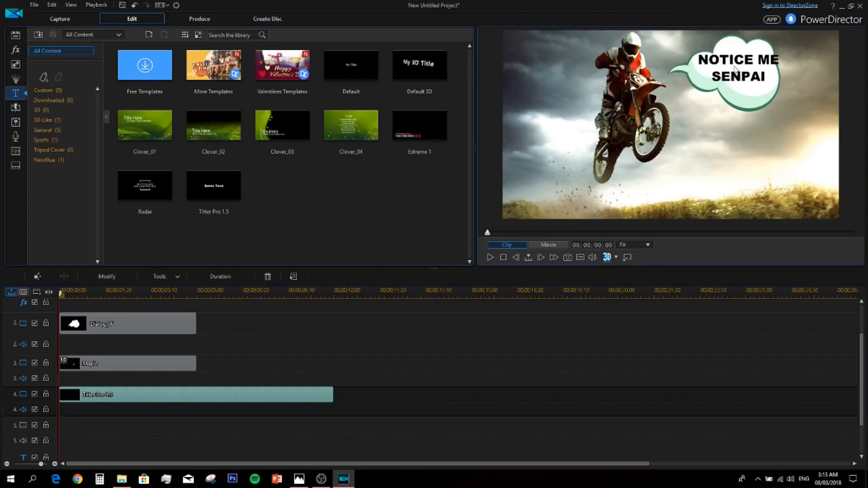
- Reopen the Titler Pro 1.5 clip, nudge its text slightly to the right, close the titler and return to PowerDirector
{"action": "double_click", "coordinate": [170, 401]}
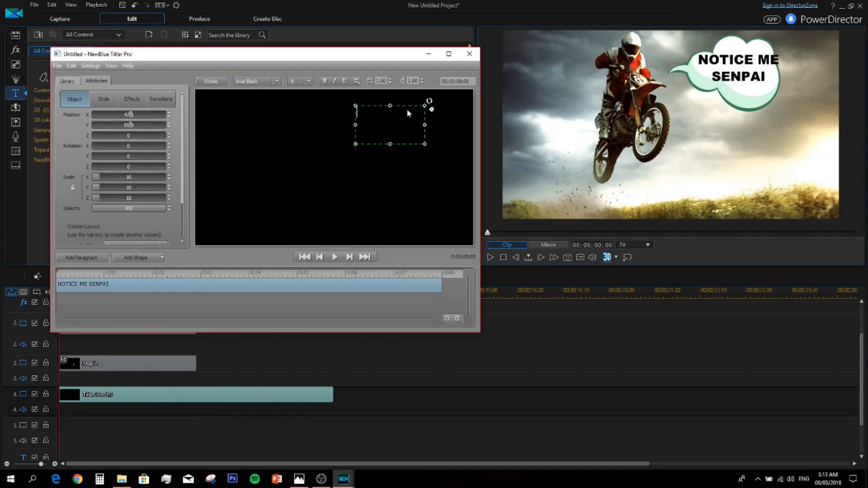
{"action": "left_click_drag", "start_coordinate": [407, 105], "coordinate": [410, 106]}
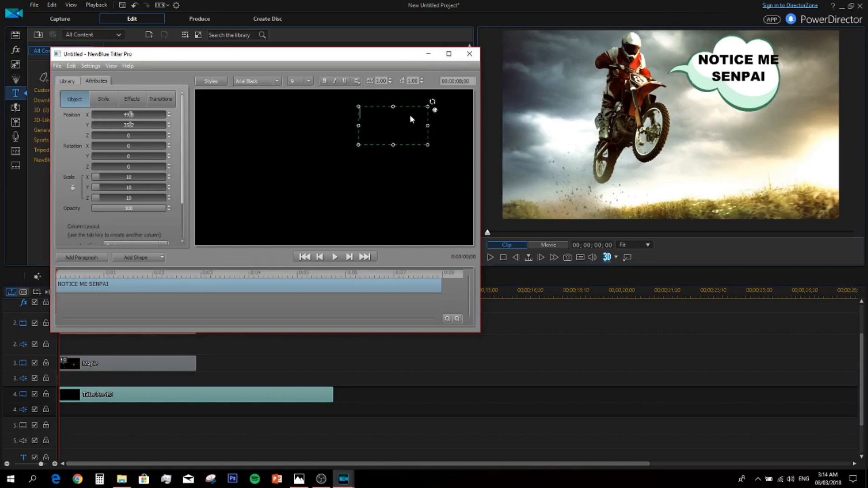
{"action": "left_click", "coordinate": [469, 55]}
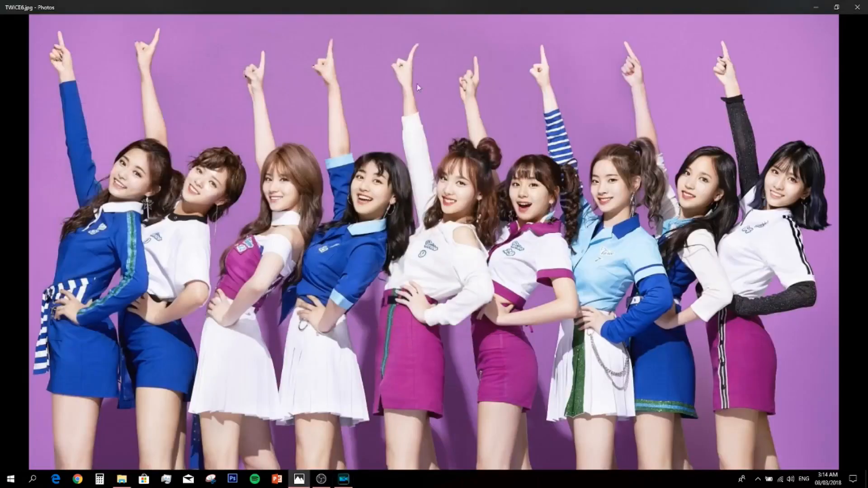
{"action": "left_click", "coordinate": [344, 479]}
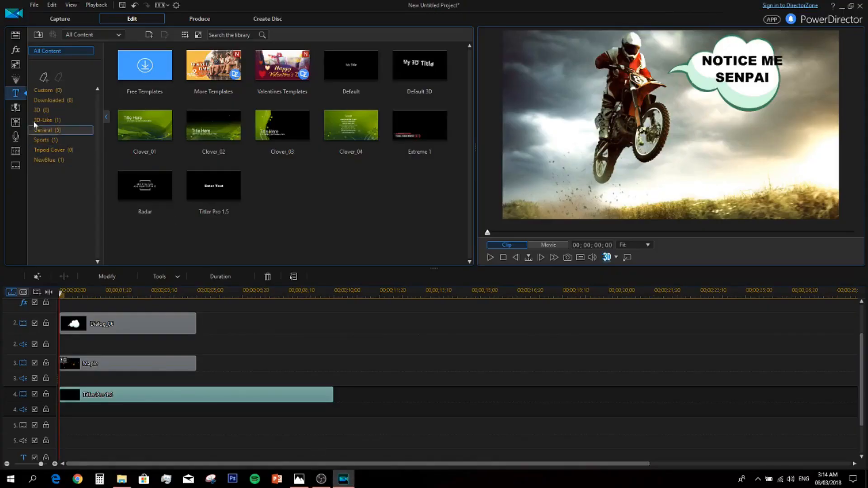
- Add extreme sports 04.jpg to video track 1 and place it directly after the extreme sports 02 clip
{"action": "left_click", "coordinate": [15, 108]}
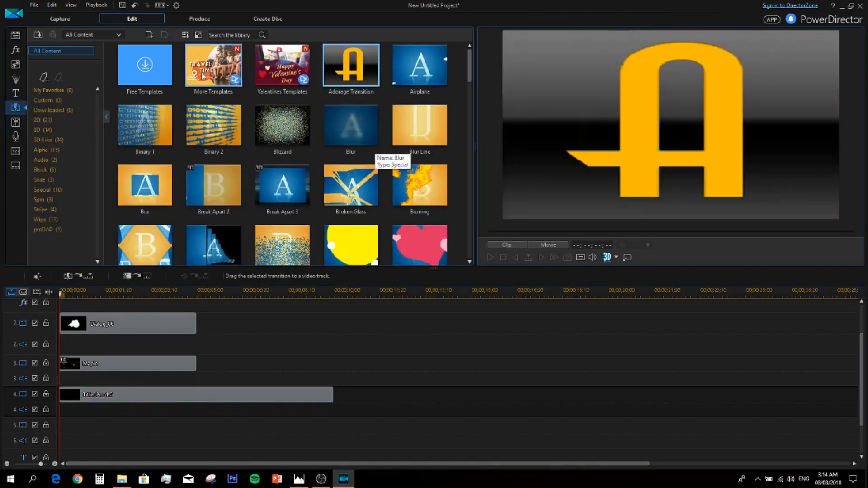
{"action": "left_click", "coordinate": [18, 36]}
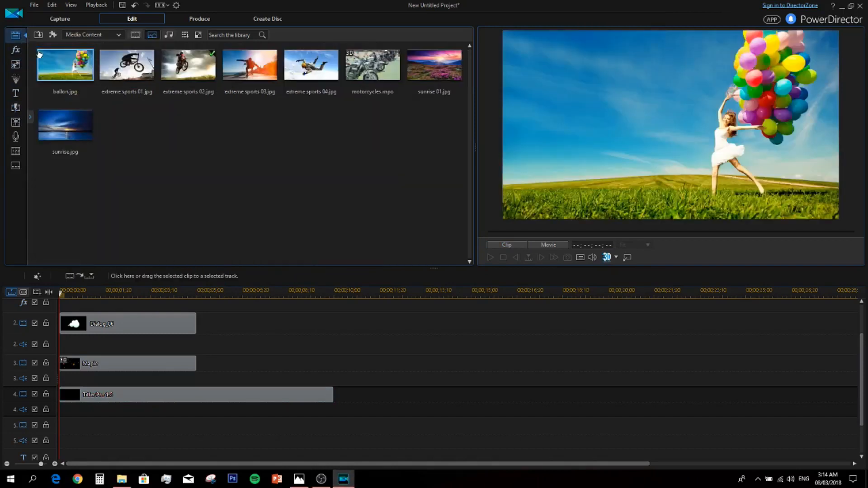
{"action": "left_click", "coordinate": [318, 83]}
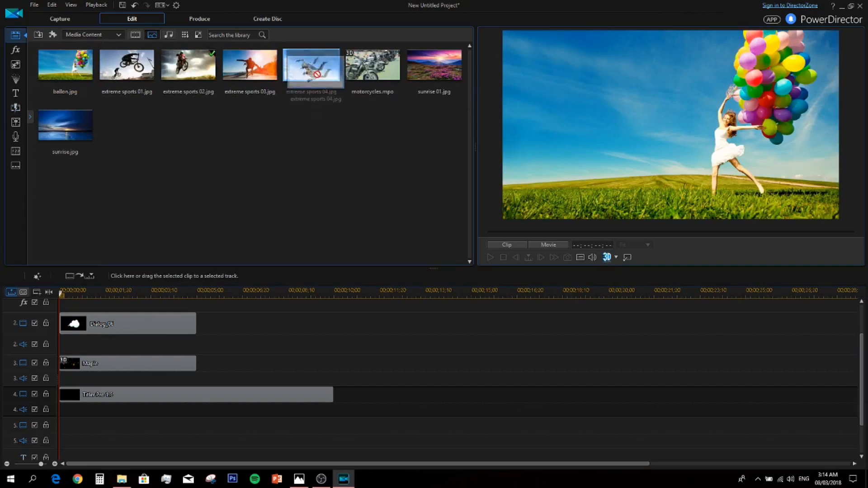
{"action": "mouse_move", "coordinate": [312, 76]}
{"action": "left_mouse_down"}
{"action": "mouse_move", "coordinate": [228, 329]}
{"action": "mouse_move", "coordinate": [206, 336]}
{"action": "mouse_move", "coordinate": [300, 70]}
{"action": "left_mouse_up"}
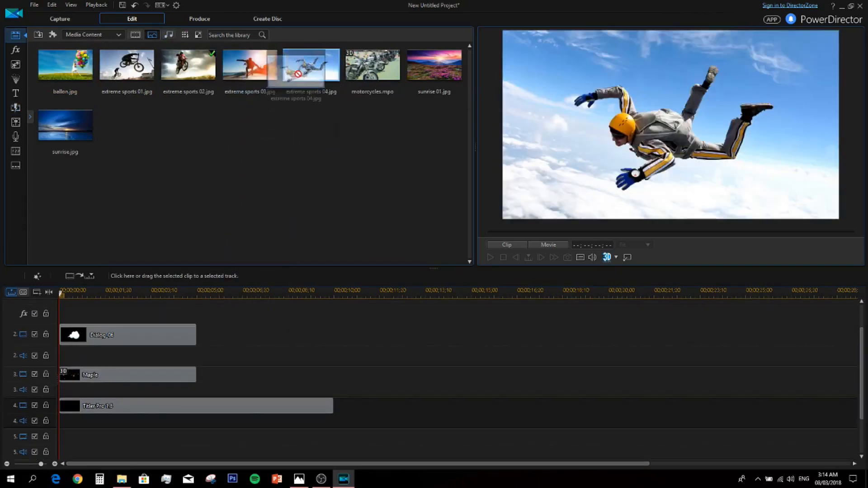
{"action": "scroll", "coordinate": [626, 355], "scroll_direction": "up", "scroll_amount": 2}
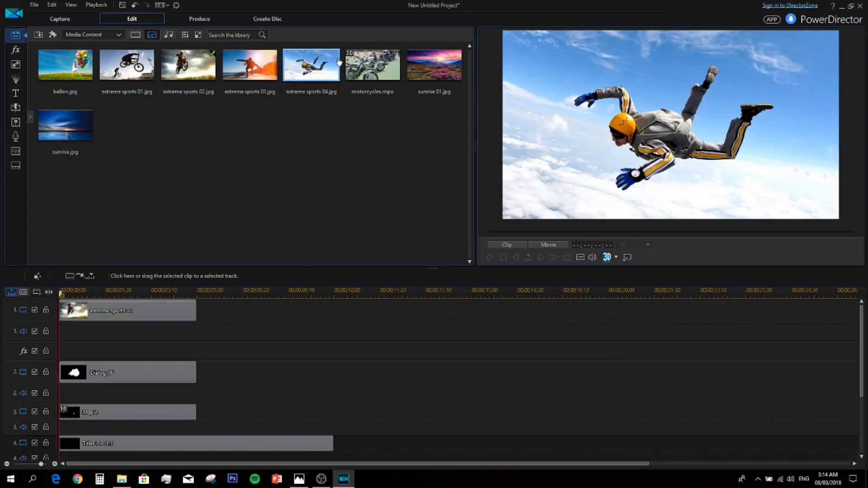
{"action": "left_click_drag", "start_coordinate": [298, 72], "coordinate": [207, 333]}
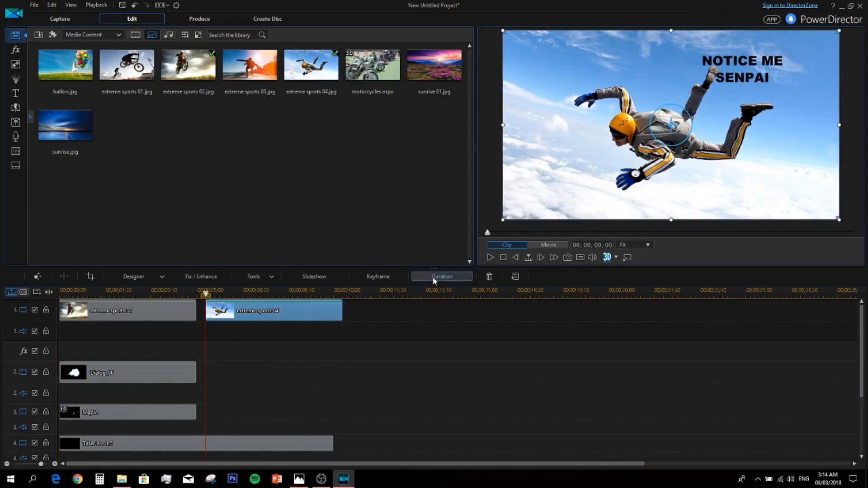
{"action": "left_click_drag", "start_coordinate": [277, 312], "coordinate": [291, 320]}
{"action": "left_click", "coordinate": [292, 318]}
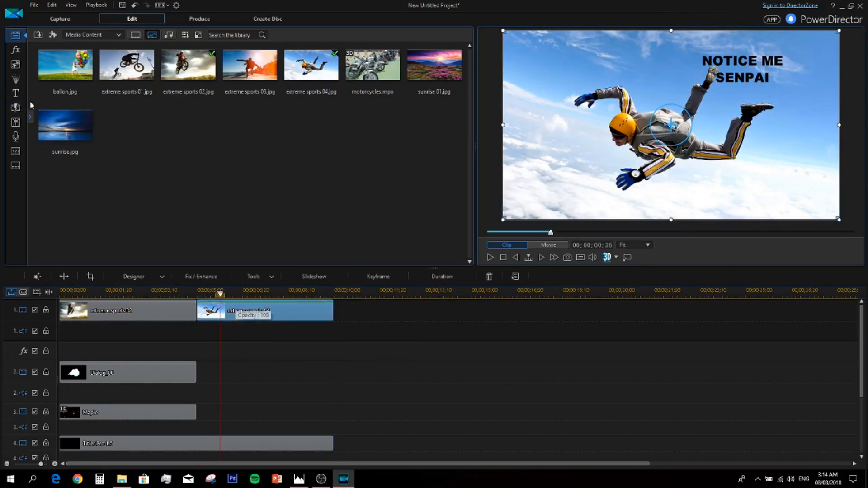
- Apply the Blur transition between the extreme sports 02 and extreme sports 04 clips on track 1
{"action": "left_click", "coordinate": [16, 107]}
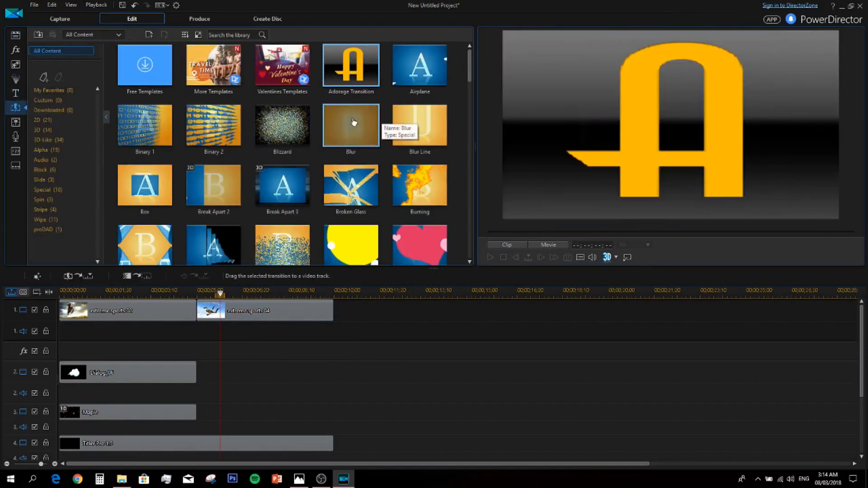
{"action": "left_click_drag", "start_coordinate": [363, 114], "coordinate": [192, 310]}
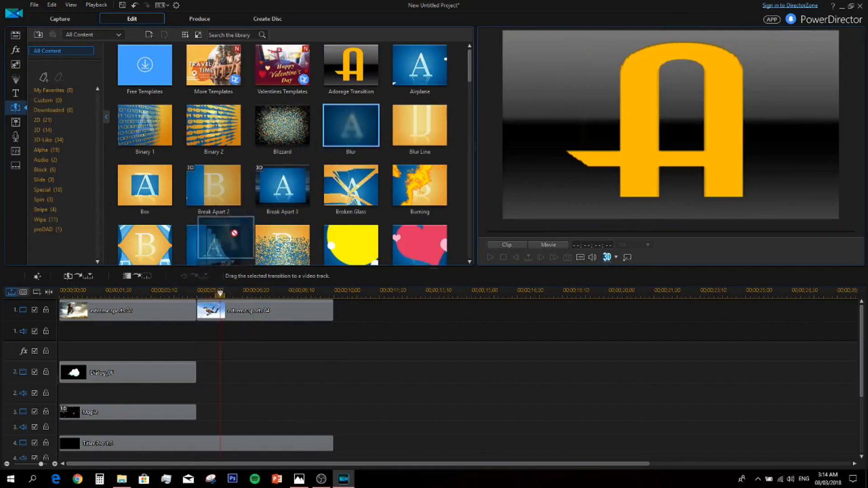
{"action": "left_click_drag", "start_coordinate": [195, 316], "coordinate": [195, 316]}
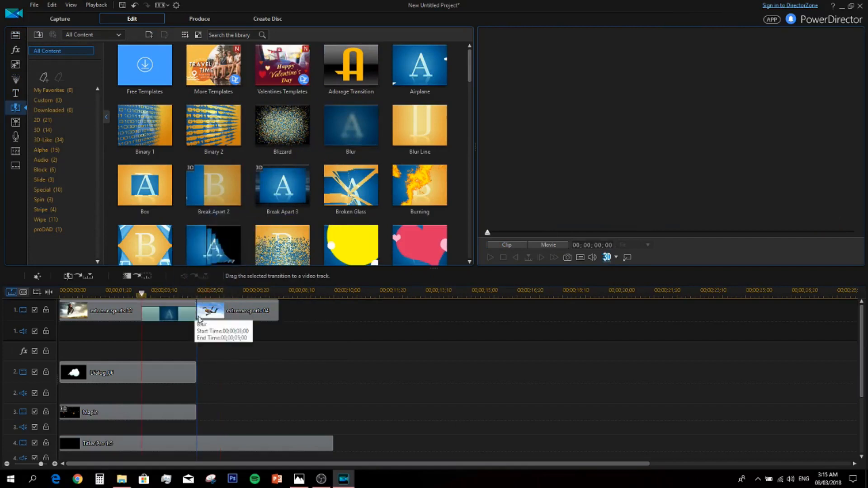
- Preview the Blur transition by playing the whole movie from 00;00;02;16
{"action": "left_click", "coordinate": [129, 295]}
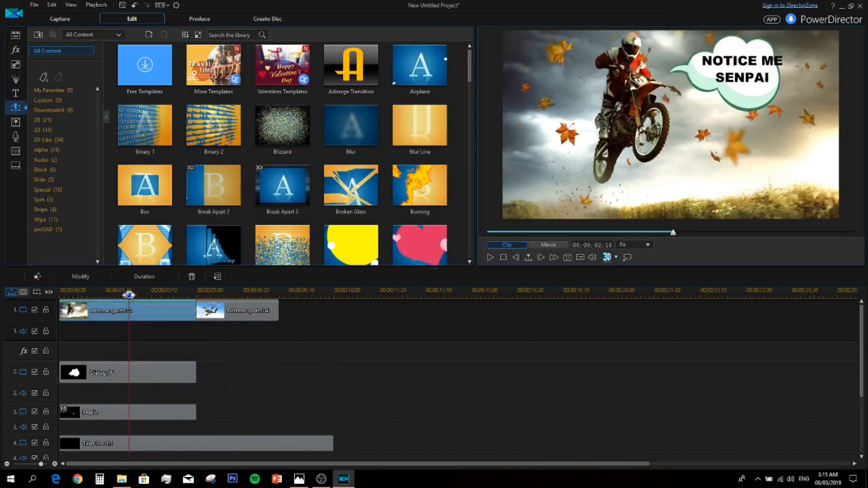
{"action": "left_click", "coordinate": [547, 245]}
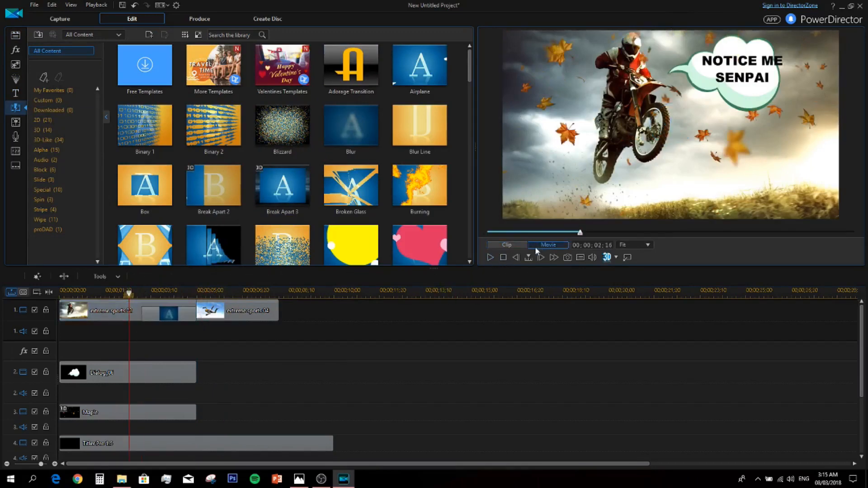
{"action": "left_click", "coordinate": [488, 259]}
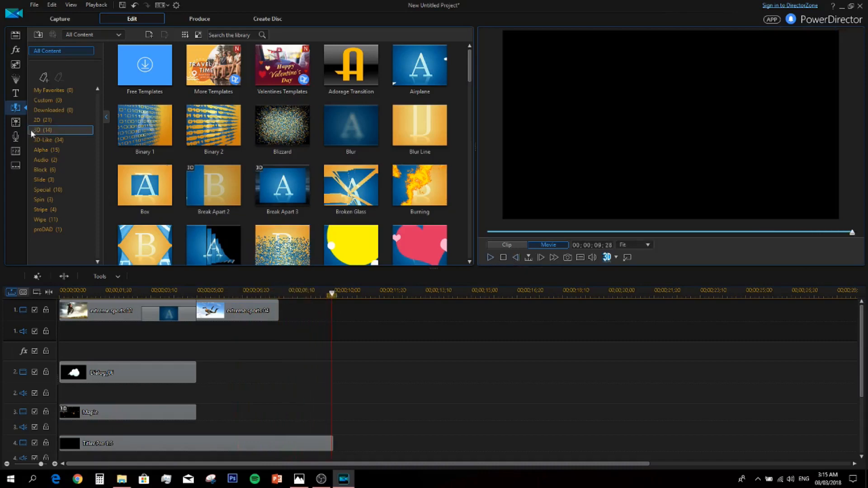
- Browse the available transitions and open the Audio Mixing Room
{"action": "scroll", "coordinate": [281, 149], "scroll_direction": "down", "scroll_amount": 5}
{"action": "scroll", "coordinate": [339, 166], "scroll_direction": "down", "scroll_amount": 10}
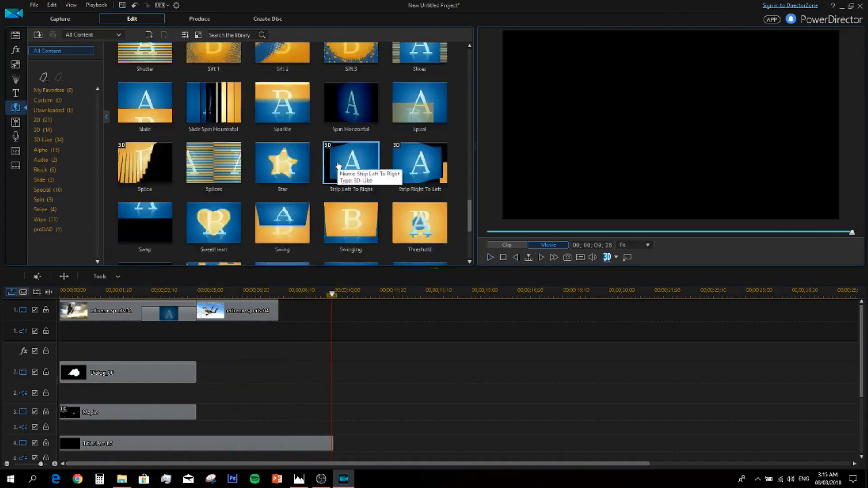
{"action": "left_click", "coordinate": [15, 122]}
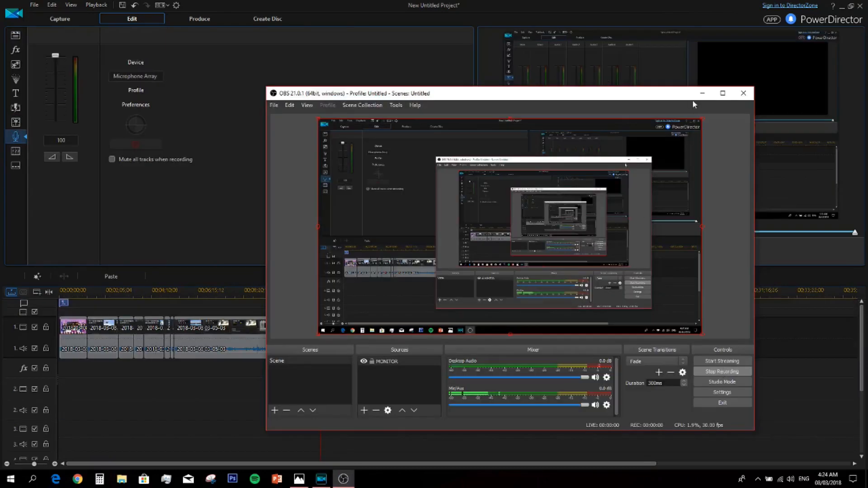
- Minimize the OBS window and view the media library, the voice-over recording settings and the chapter settings
{"action": "left_click", "coordinate": [701, 94]}
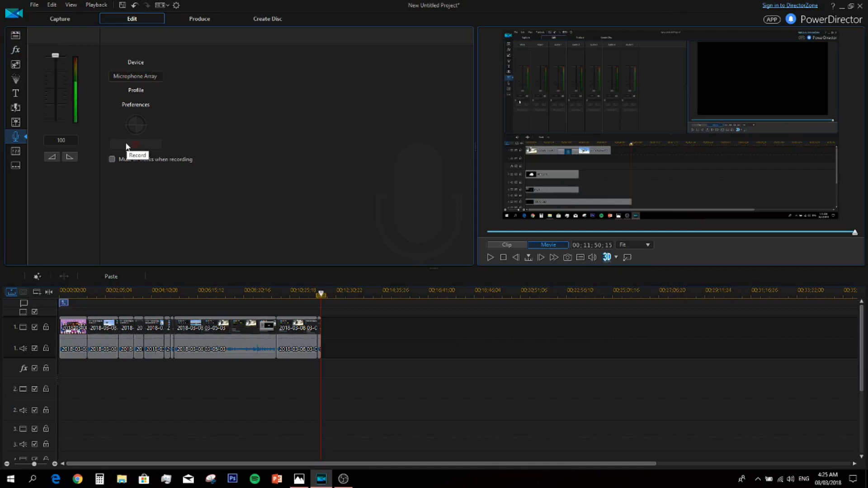
{"action": "left_click", "coordinate": [17, 37]}
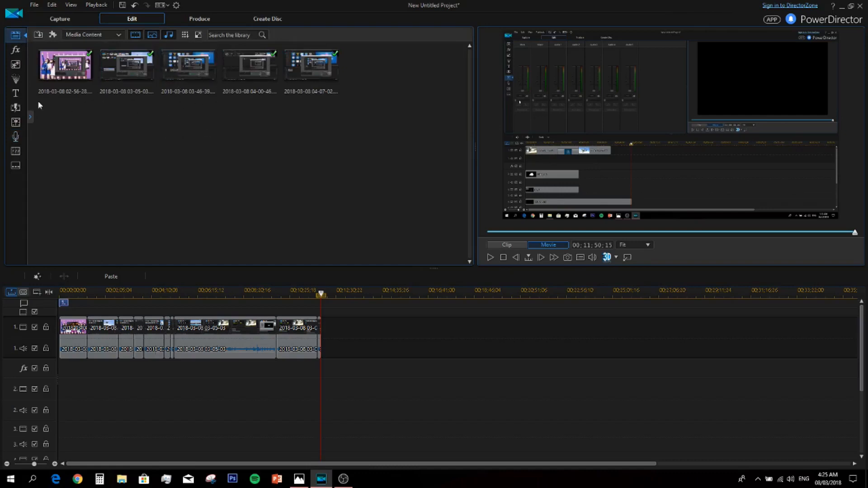
{"action": "left_click", "coordinate": [16, 136]}
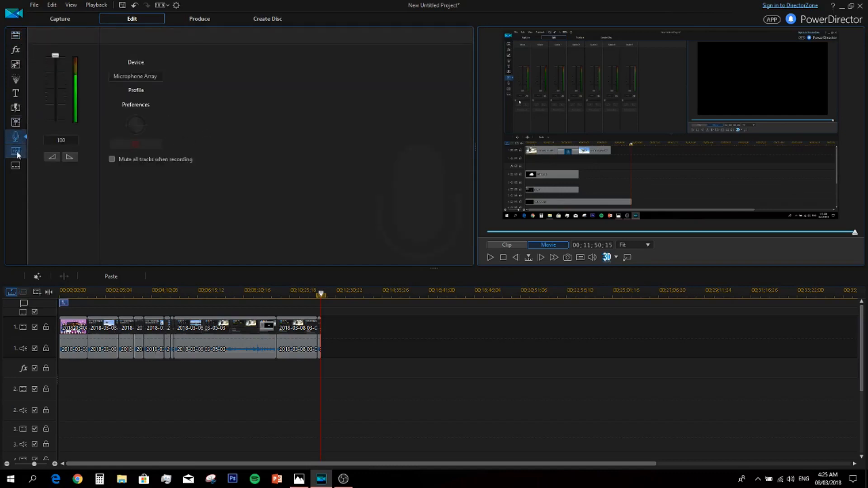
{"action": "left_click", "coordinate": [15, 152]}
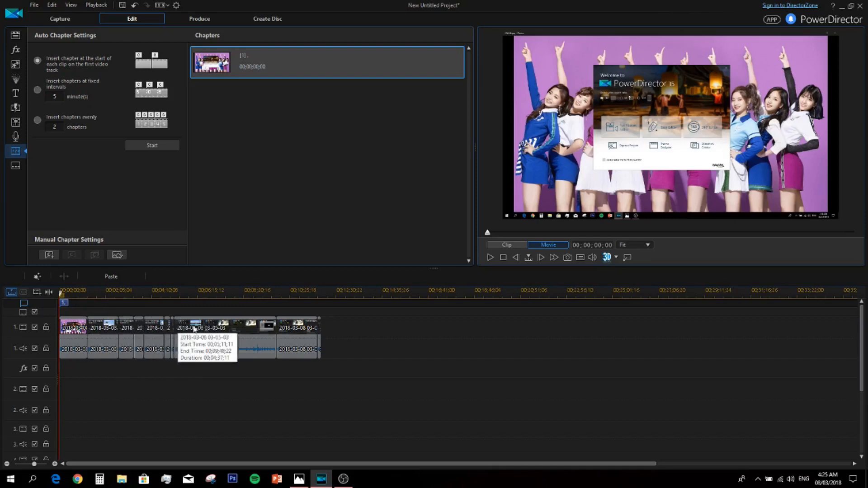
- Open the Subtitle Room and try to add a subtitle marker at the end of the movie
{"action": "left_click", "coordinate": [17, 170]}
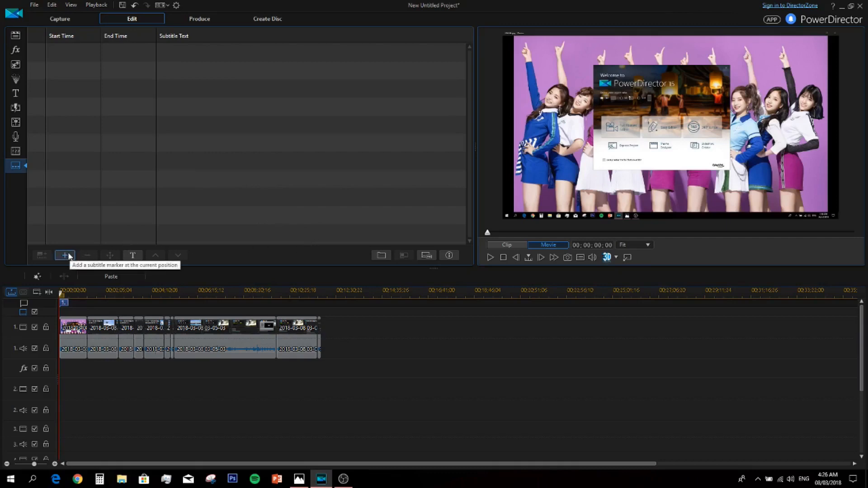
{"action": "left_click", "coordinate": [400, 294]}
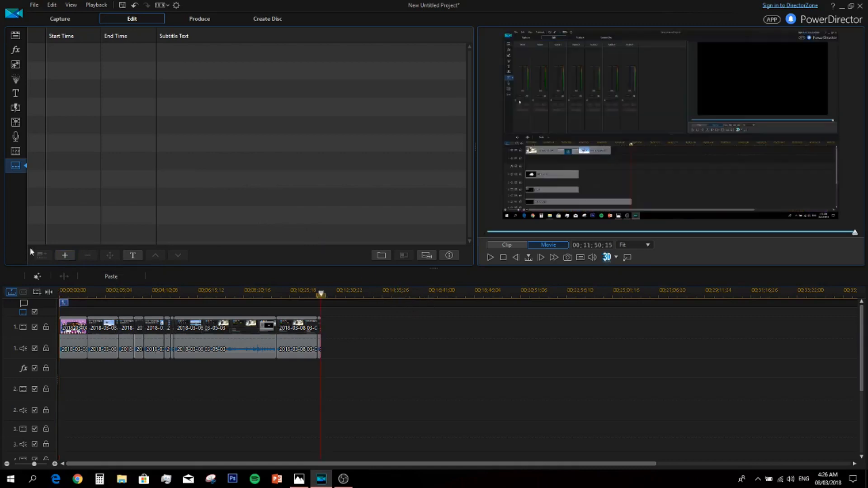
{"action": "left_click", "coordinate": [64, 255]}
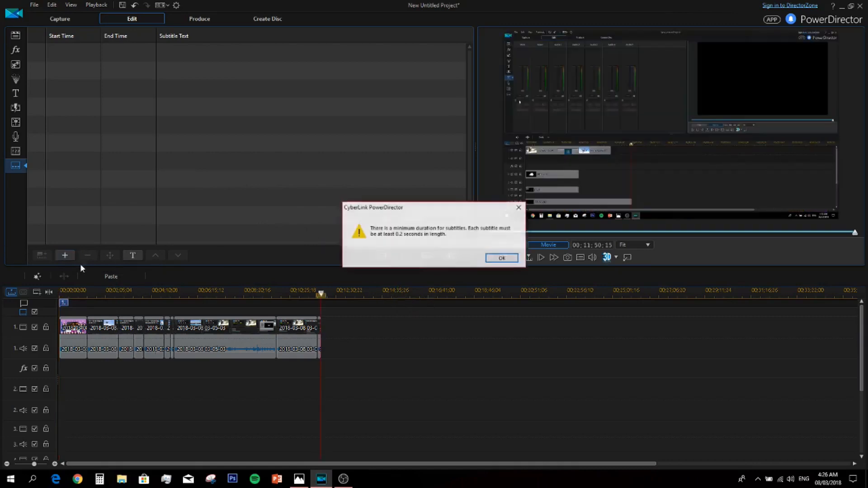
{"action": "left_click", "coordinate": [497, 258]}
- Add a subtitle marker near the movie's beginning, with start time 00:00:00:14 and end time 00:00:03:14
{"action": "left_click", "coordinate": [68, 291]}
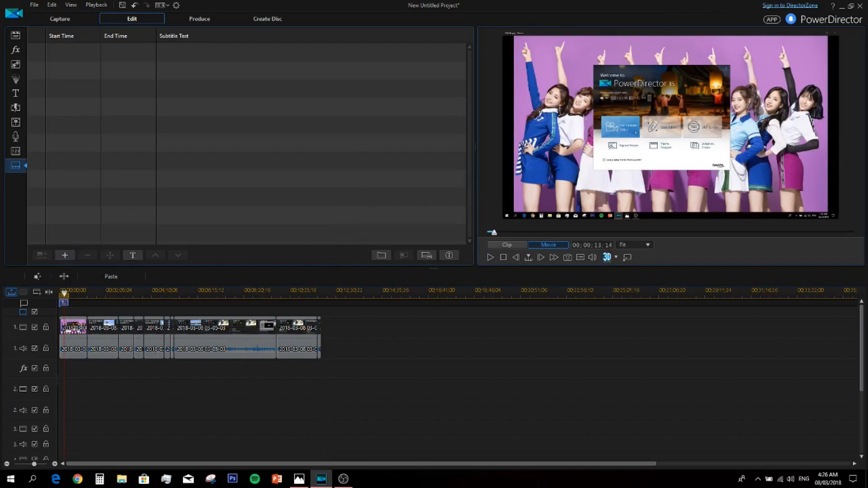
{"action": "left_click", "coordinate": [64, 259]}
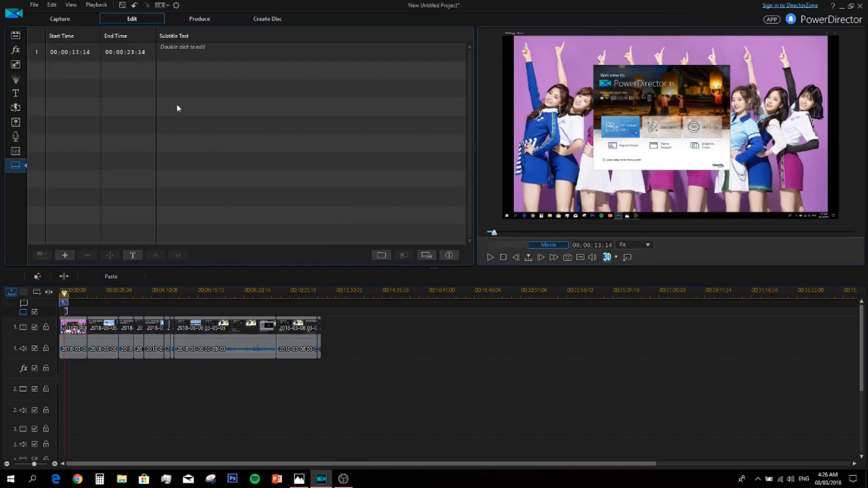
{"action": "left_click", "coordinate": [78, 53]}
{"action": "left_click", "coordinate": [77, 51]}
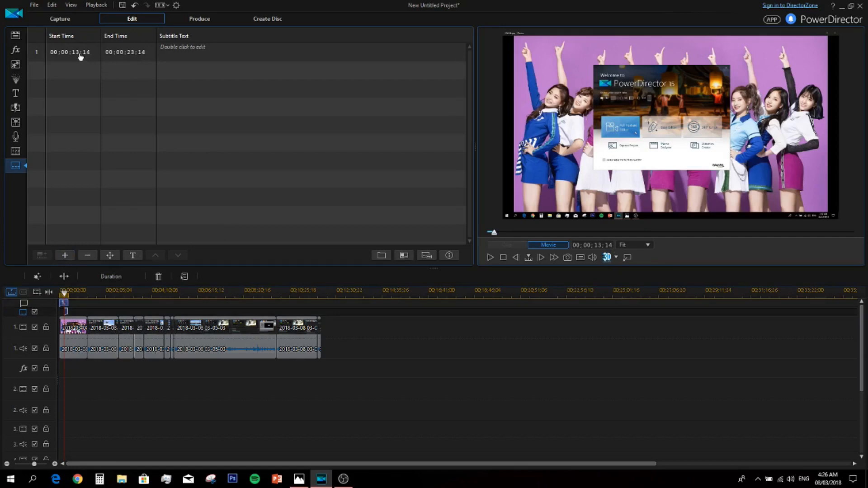
{"action": "left_click", "coordinate": [131, 59]}
- Enter "EDITING VIDEO" as the text of the first subtitle and reselect its row
{"action": "double_click", "coordinate": [226, 52]}
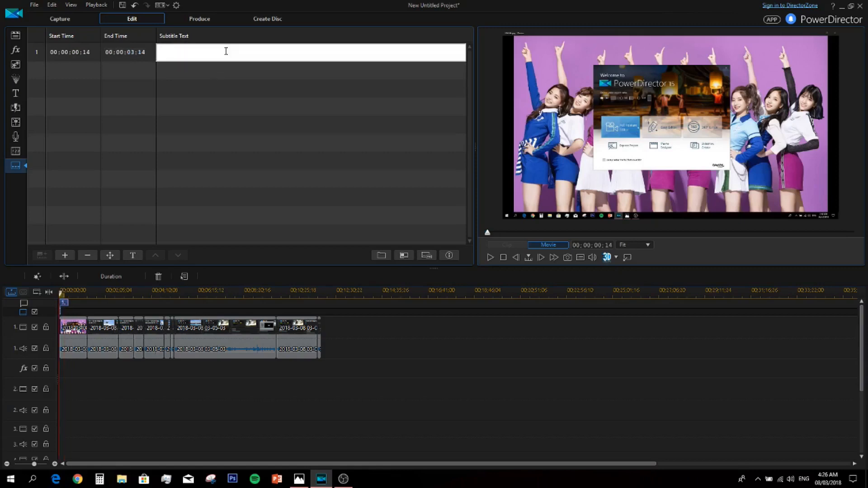
{"action": "type", "text": "EDING"}
{"action": "left_click", "coordinate": [232, 102]}
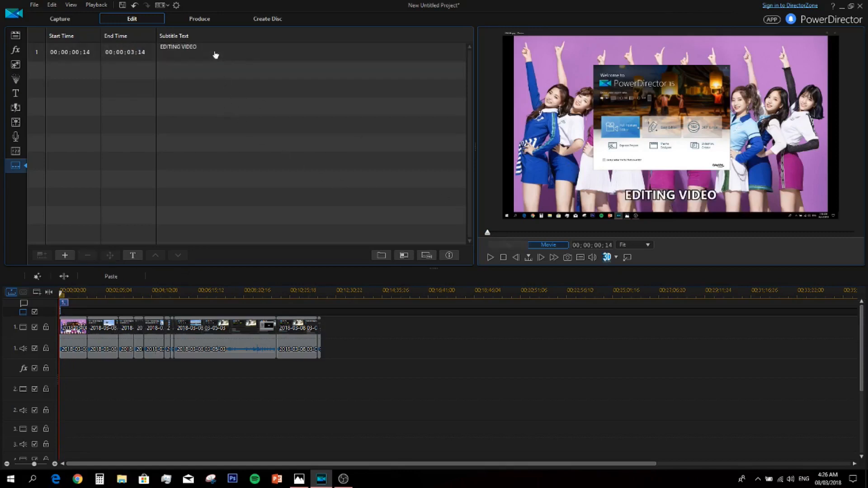
{"action": "left_click", "coordinate": [174, 52]}
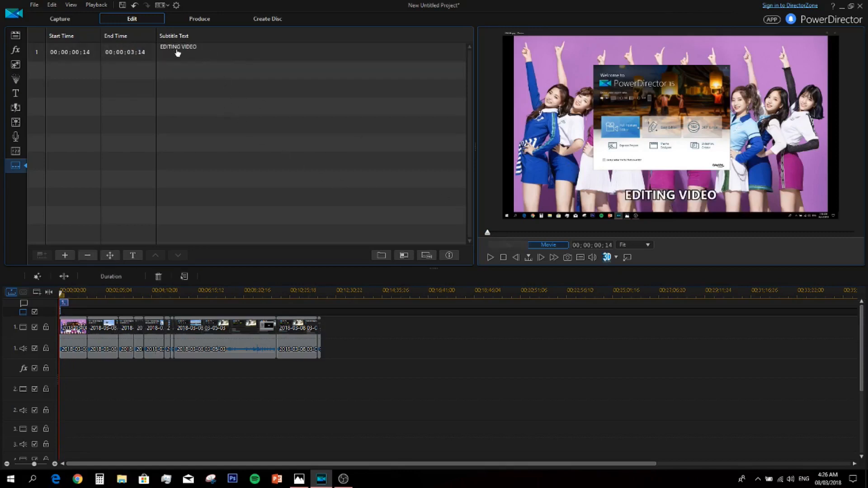
- View the character formatting of the "EDITING VIDEO" subtitle and remove that subtitle from the list
{"action": "left_click", "coordinate": [133, 255]}
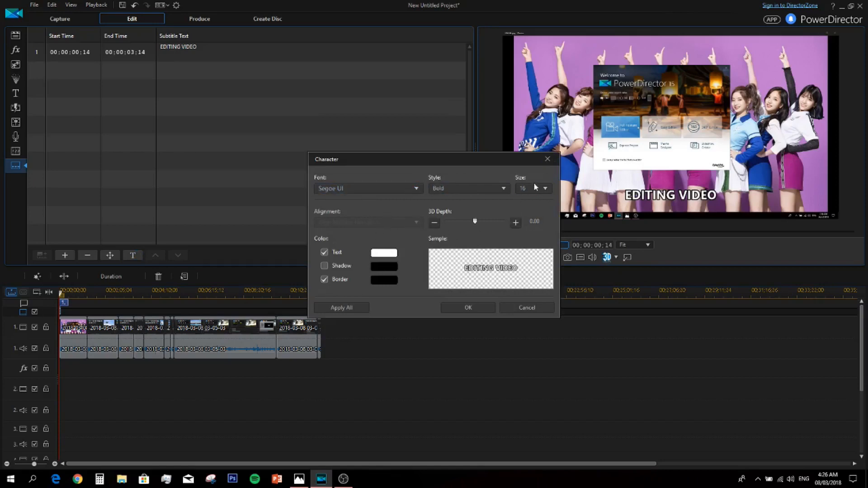
{"action": "left_click", "coordinate": [548, 159]}
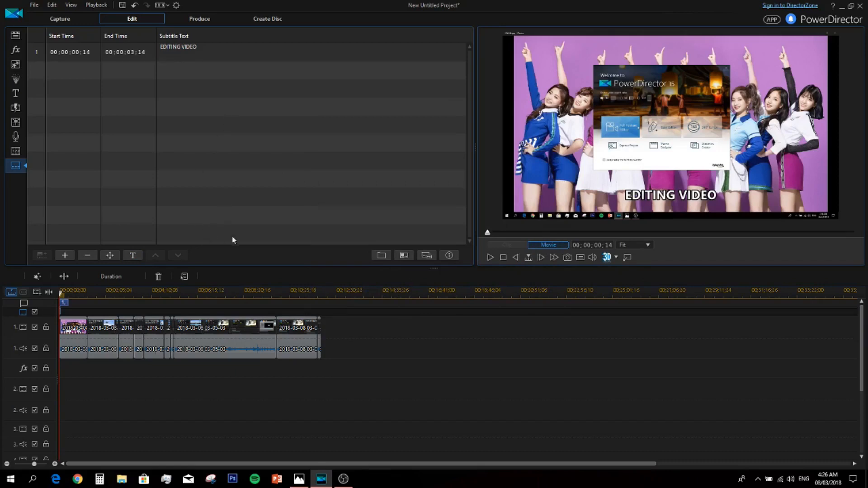
{"action": "left_click", "coordinate": [93, 256]}
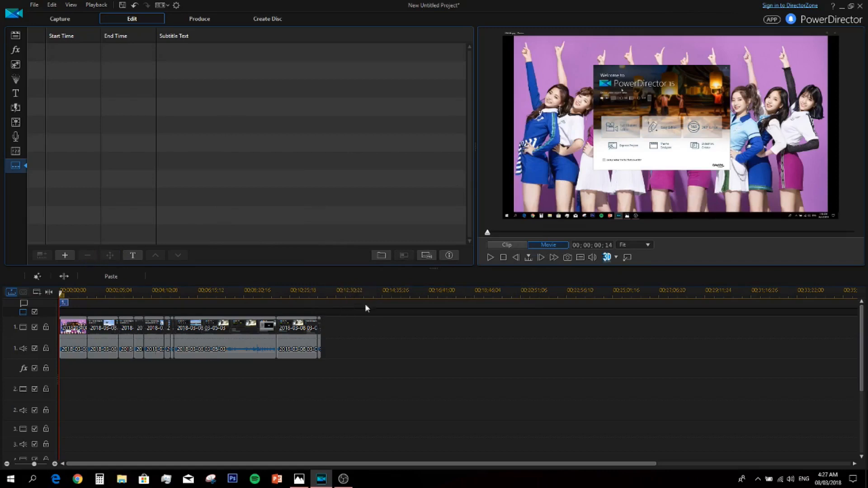
{"action": "left_click_drag", "start_coordinate": [313, 292], "coordinate": [331, 289]}
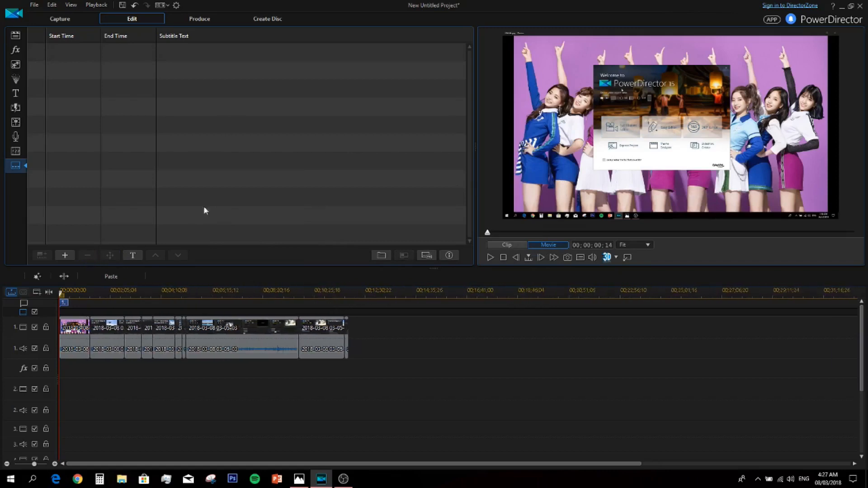
{"action": "left_click", "coordinate": [18, 35]}
{"action": "left_click", "coordinate": [247, 79]}
{"action": "left_click", "coordinate": [308, 77]}
{"action": "left_click_drag", "start_coordinate": [308, 77], "coordinate": [501, 328]}
{"action": "left_click", "coordinate": [489, 277]}
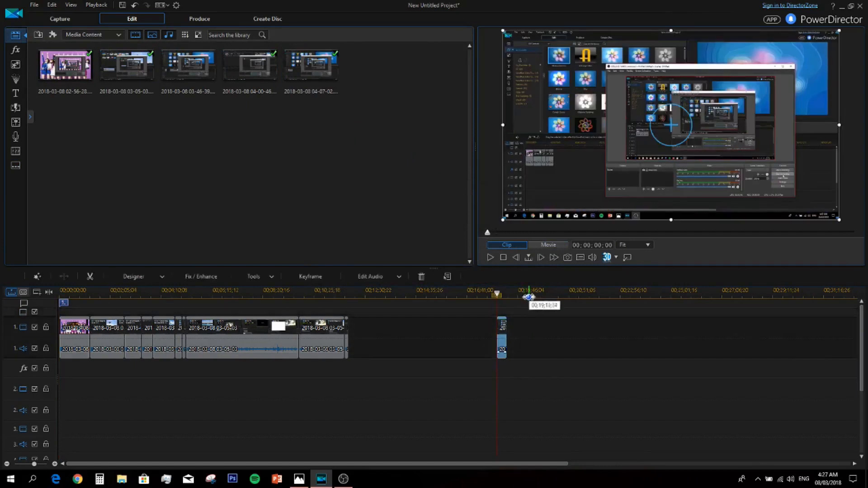
{"action": "left_click_drag", "start_coordinate": [518, 298], "coordinate": [787, 296]}
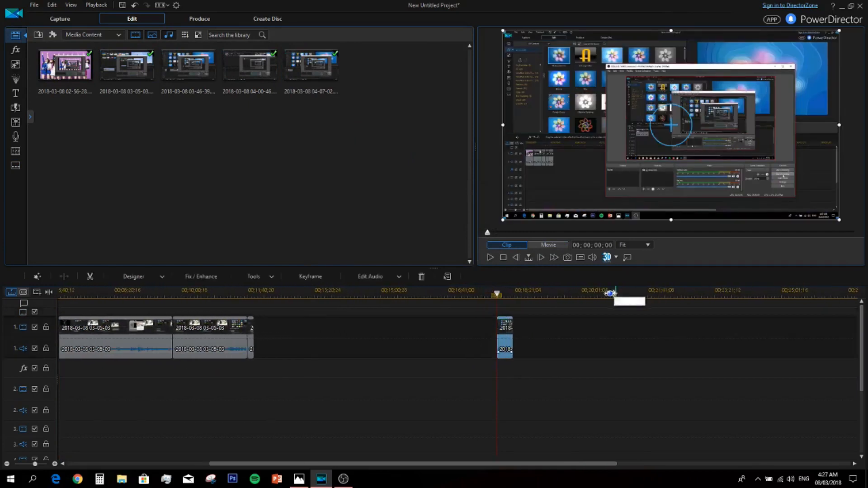
{"action": "left_click", "coordinate": [530, 303]}
{"action": "left_click_drag", "start_coordinate": [616, 294], "coordinate": [524, 296]}
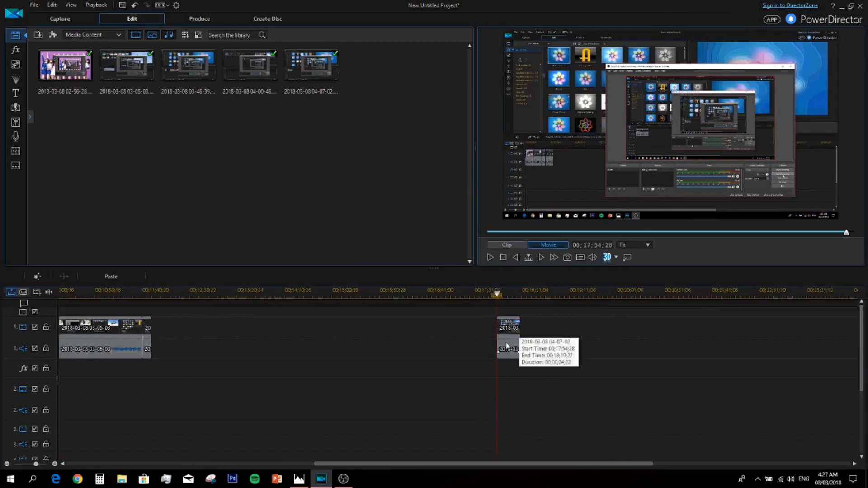
- Raise the audio gain of the separate 04-07-02 clip to about +9 dB and play a few seconds of it
{"action": "left_click", "coordinate": [518, 351]}
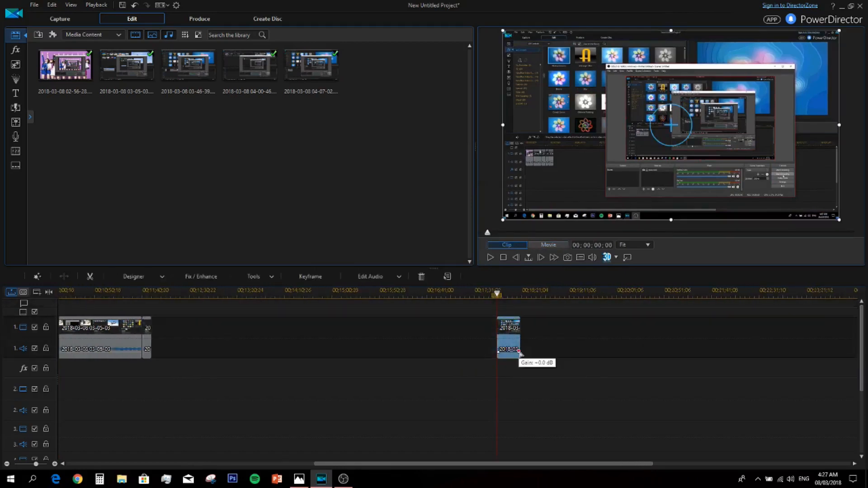
{"action": "left_click_drag", "start_coordinate": [520, 352], "coordinate": [499, 344]}
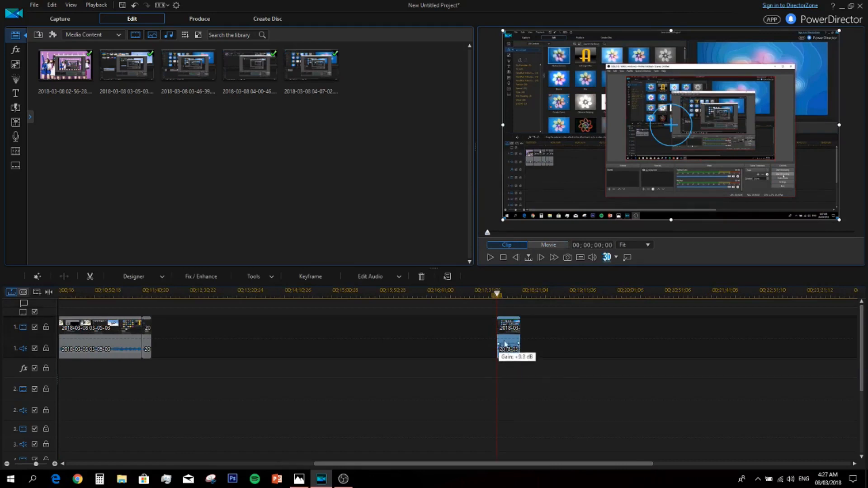
{"action": "left_click", "coordinate": [491, 256]}
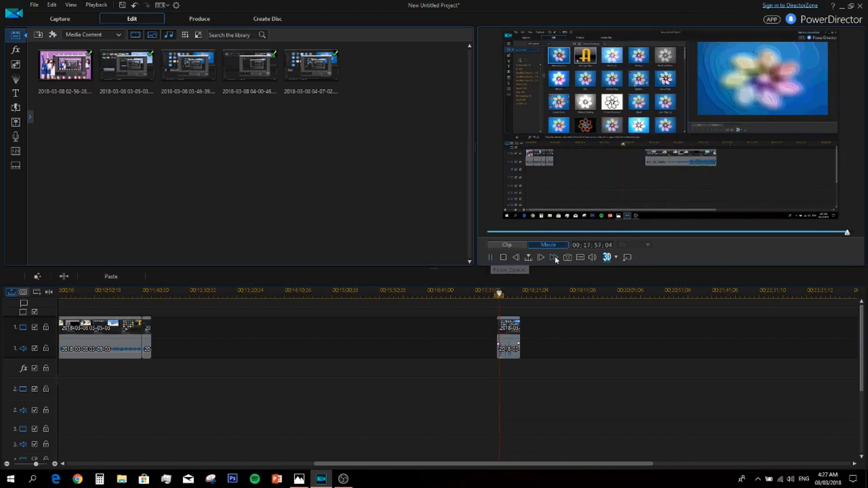
{"action": "left_click", "coordinate": [490, 257]}
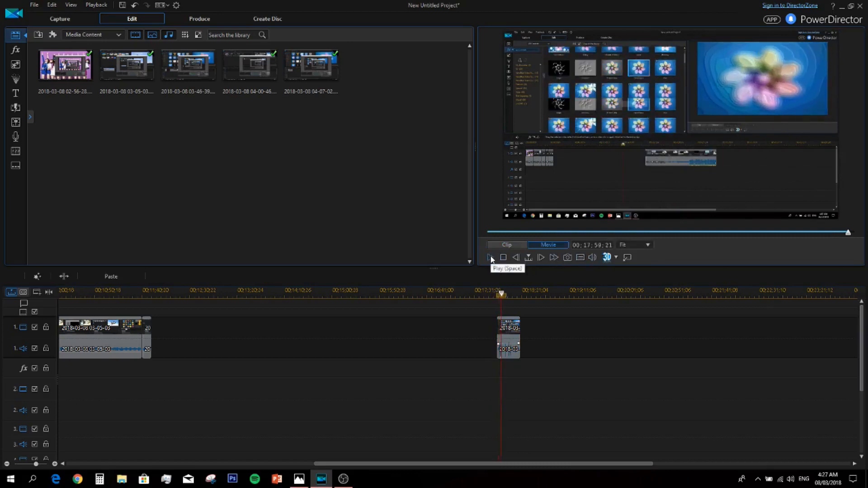
- Remove the separate 04-07-02 clip from track 1 and clear the timeline selection
{"action": "left_click", "coordinate": [499, 348]}
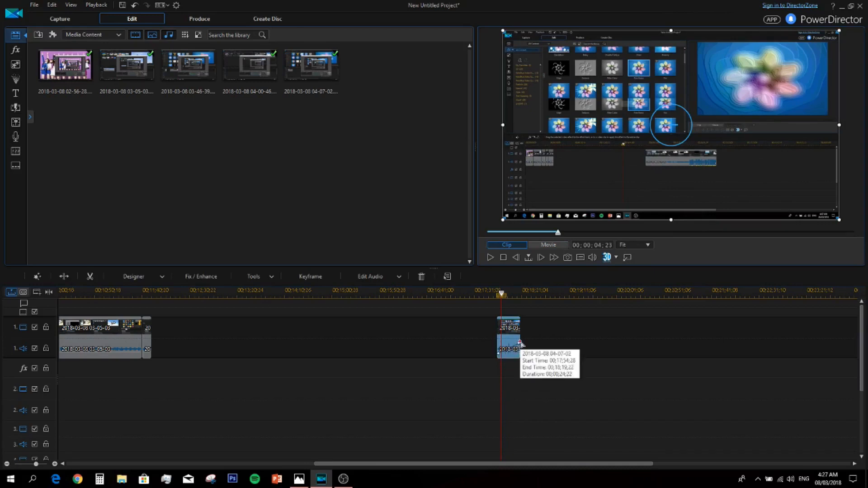
{"action": "right_click", "coordinate": [514, 342]}
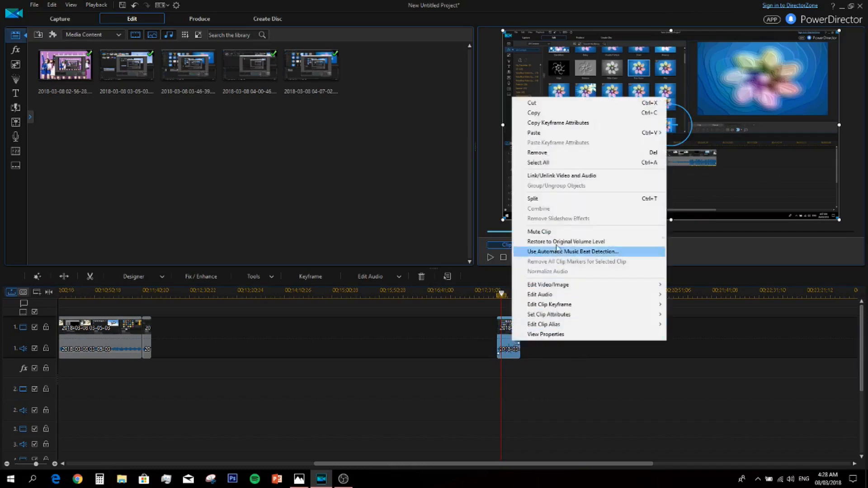
{"action": "left_click", "coordinate": [549, 152]}
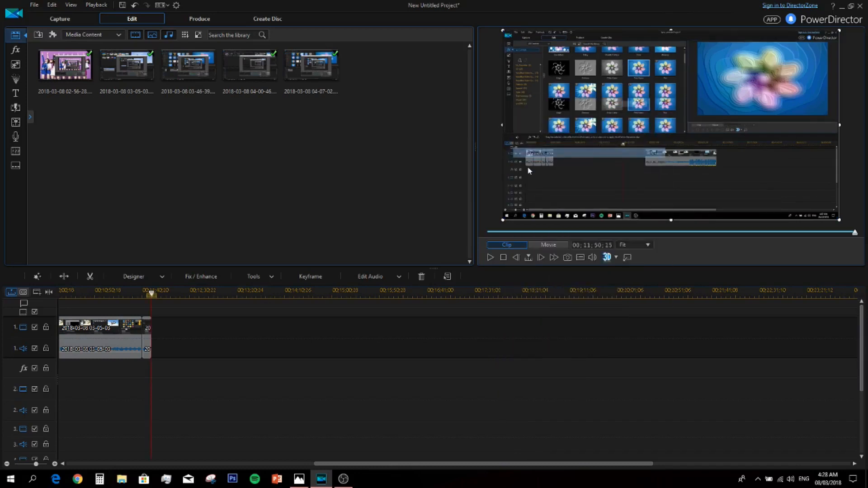
{"action": "left_click", "coordinate": [290, 337]}
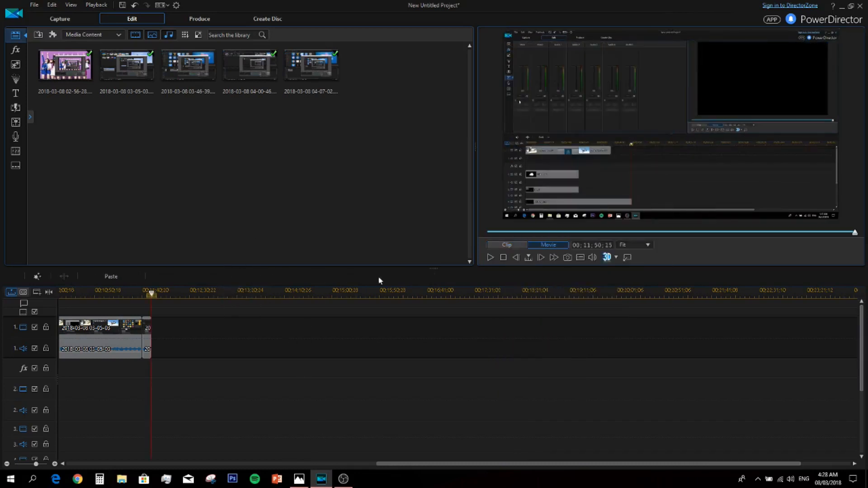